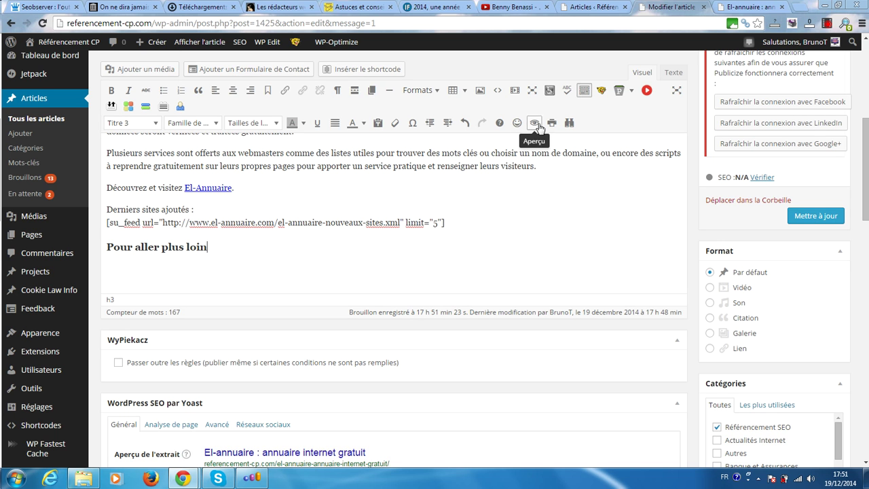
# Place the cursor below the "Pour aller plus loin" heading and start inserting a Carousel shortcode there.
pyautogui.click(131, 268)
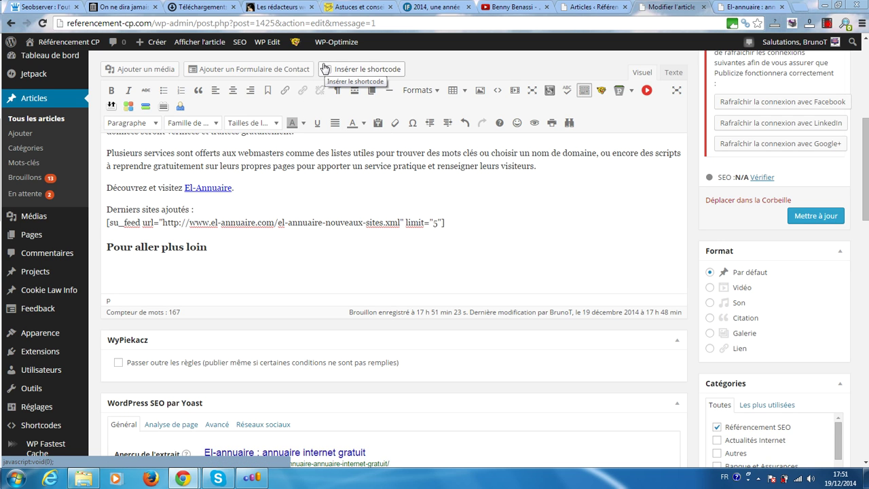
pyautogui.click(369, 71)
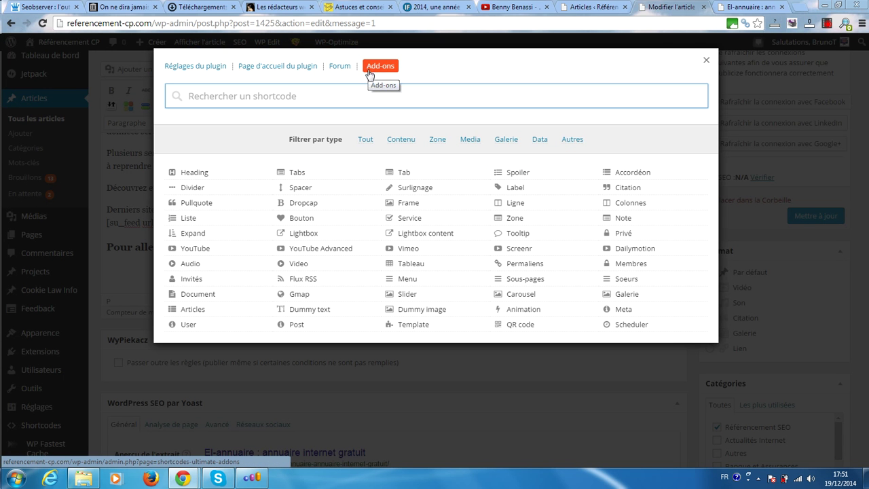
pyautogui.click(519, 296)
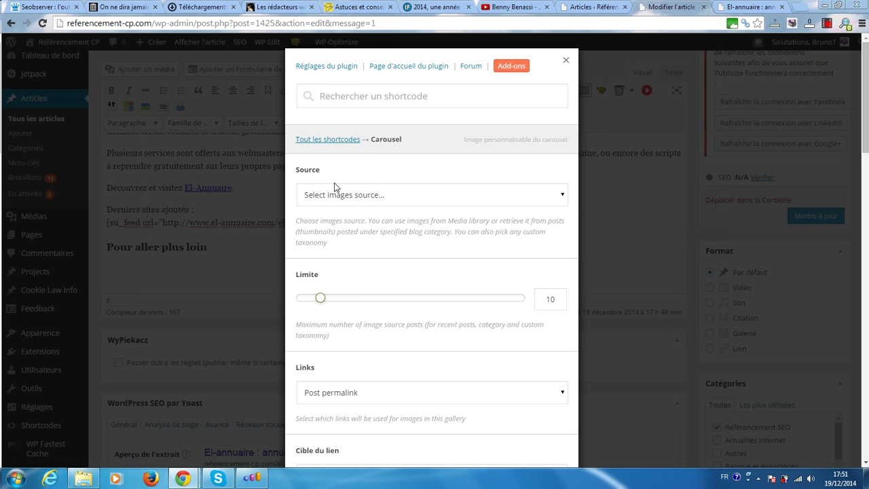
# Set the carousel's image source to Category and select the Référencement SEO category.
pyautogui.click(431, 200)
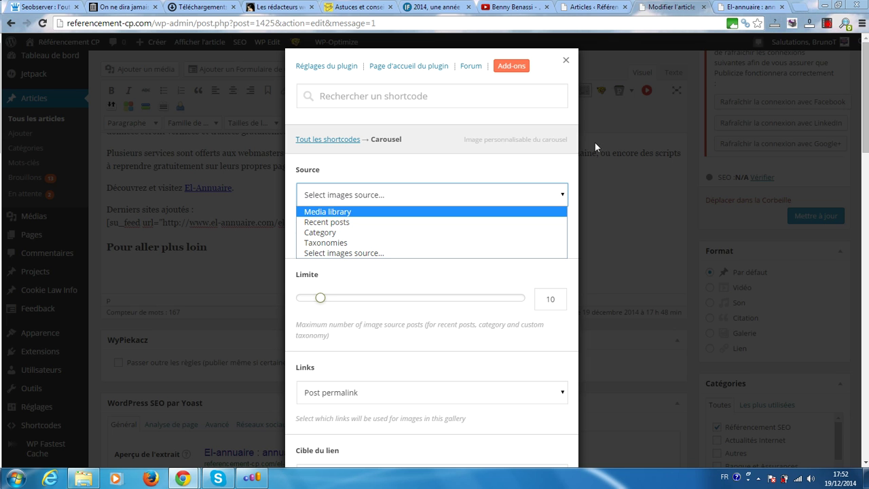
pyautogui.click(744, 6)
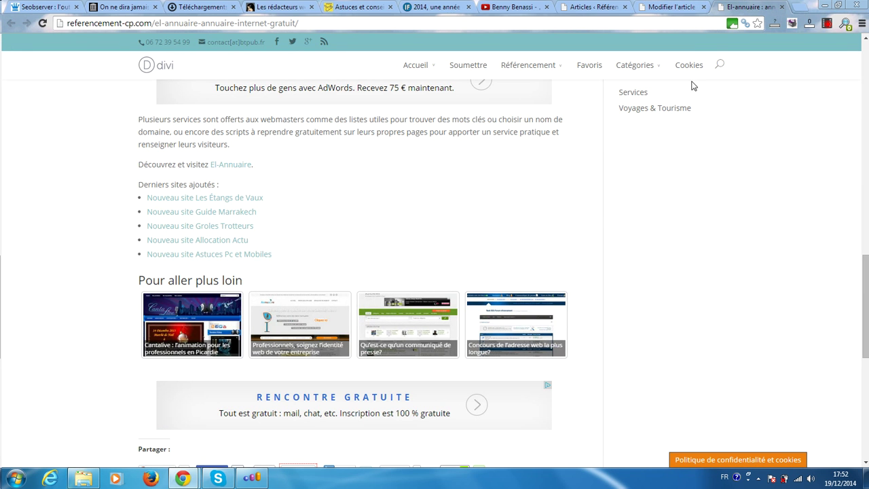
pyautogui.click(671, 5)
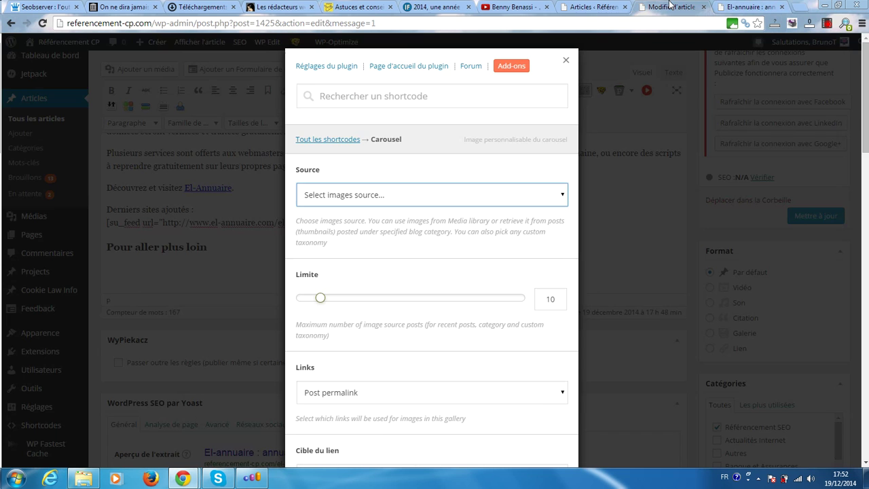
pyautogui.click(417, 198)
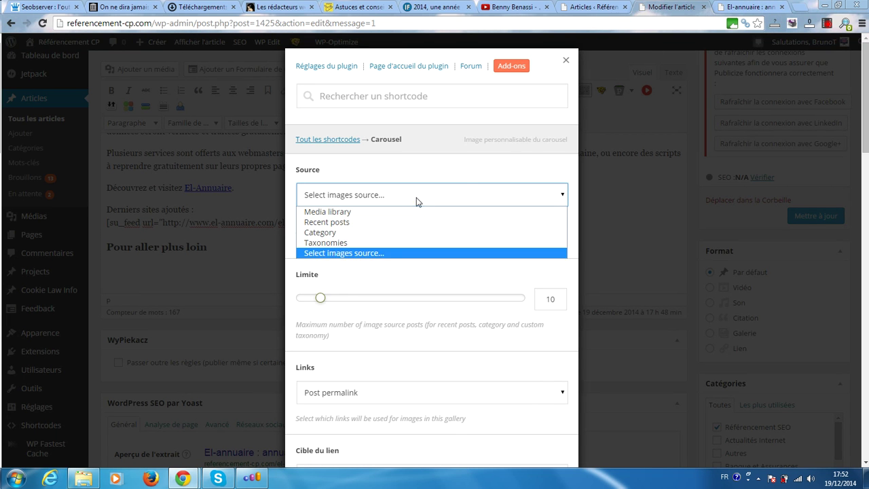
pyautogui.click(319, 233)
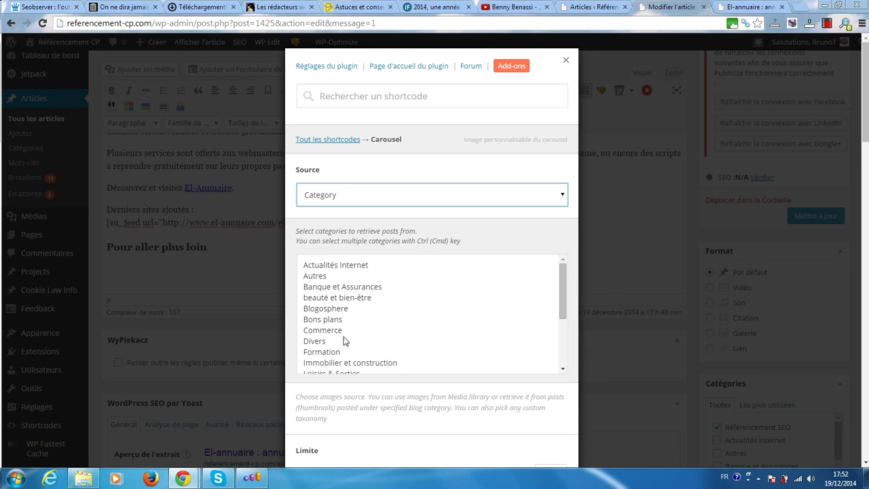
pyautogui.moveTo(560, 285); pyautogui.dragTo(569, 349)
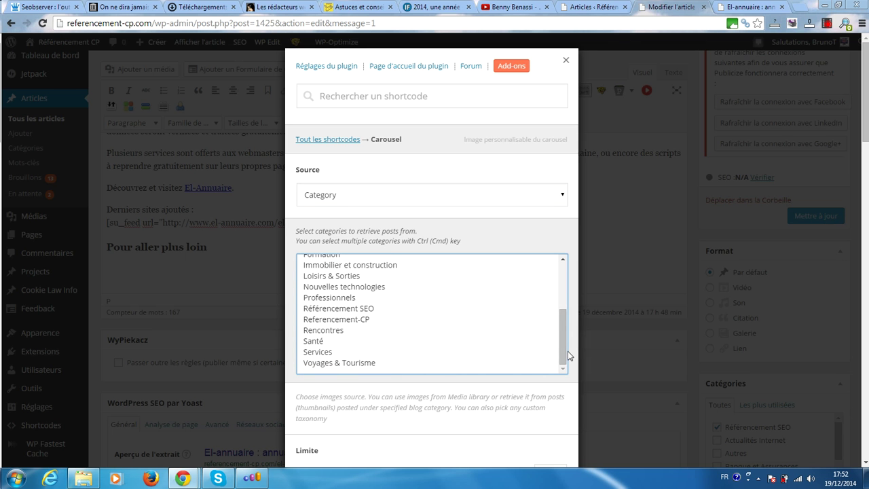
pyautogui.click(324, 309)
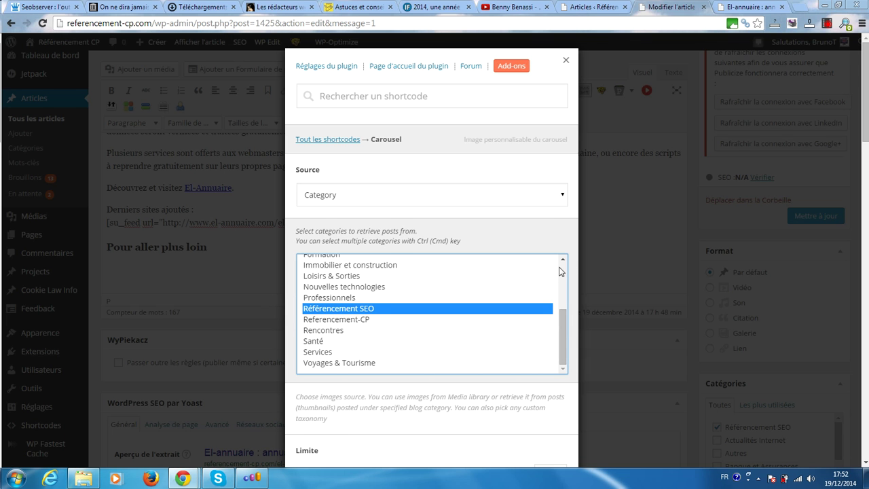
# Set the carousel's image limit to 8.
pyautogui.scroll(-3, 561, 275)
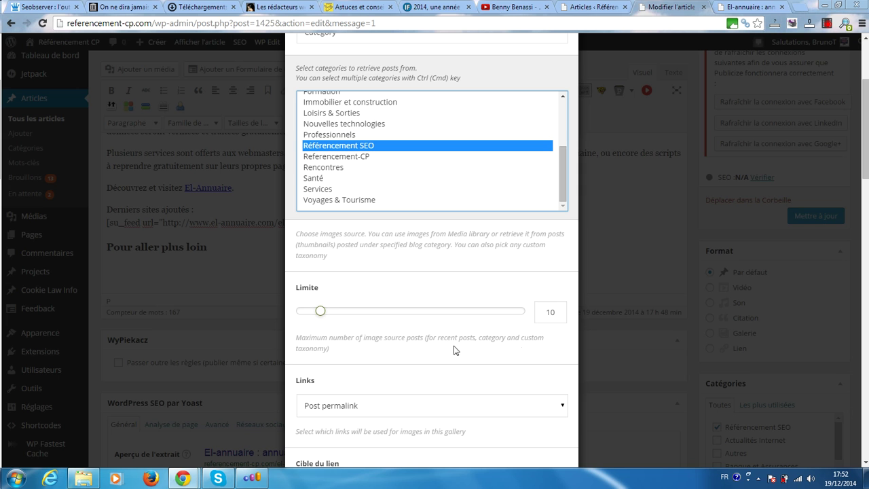
pyautogui.doubleClick(553, 312)
pyautogui.write('8')
pyautogui.click(516, 362)
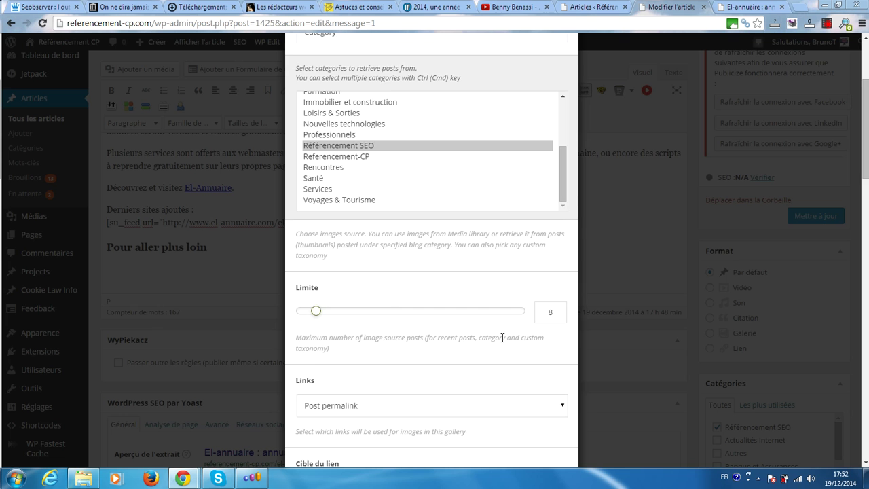
# Choose Post permalink for the carousel's image links and New window as the link target.
pyautogui.scroll(-3, 503, 337)
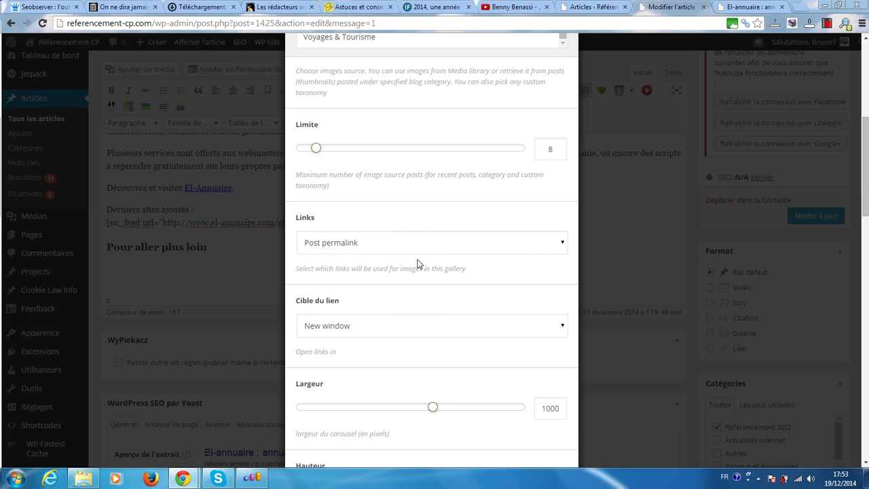
pyautogui.click(551, 247)
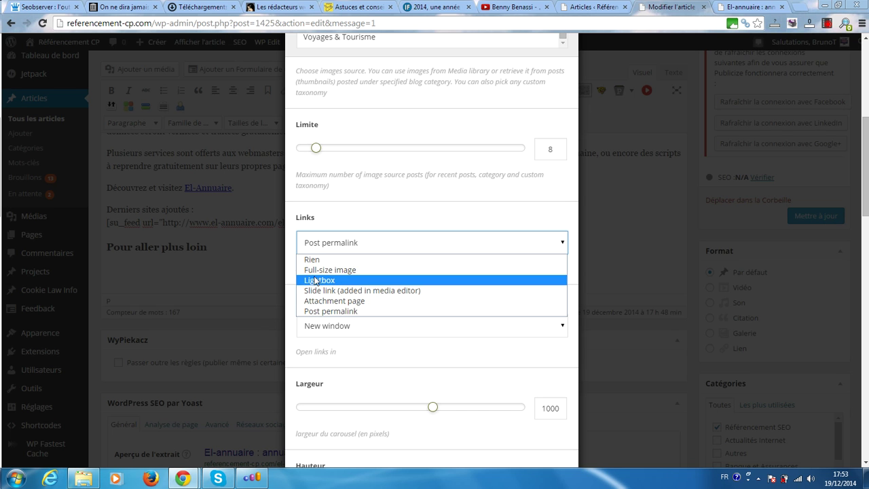
pyautogui.click(347, 313)
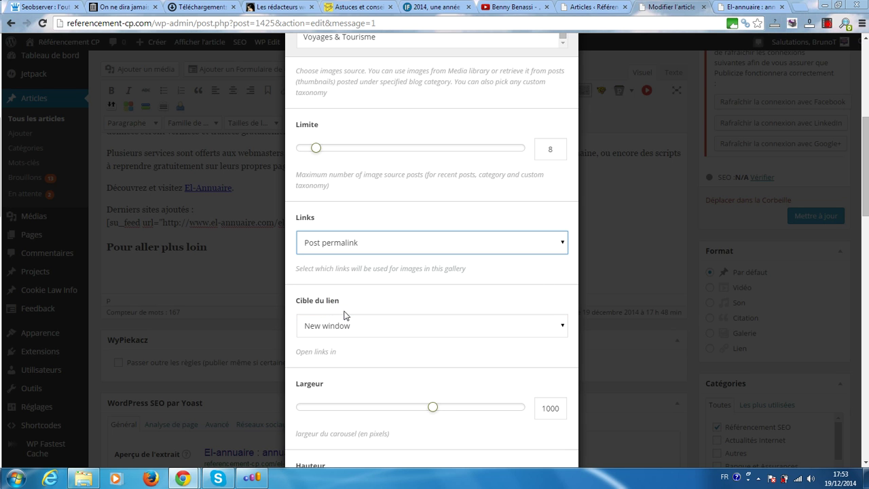
pyautogui.click(454, 329)
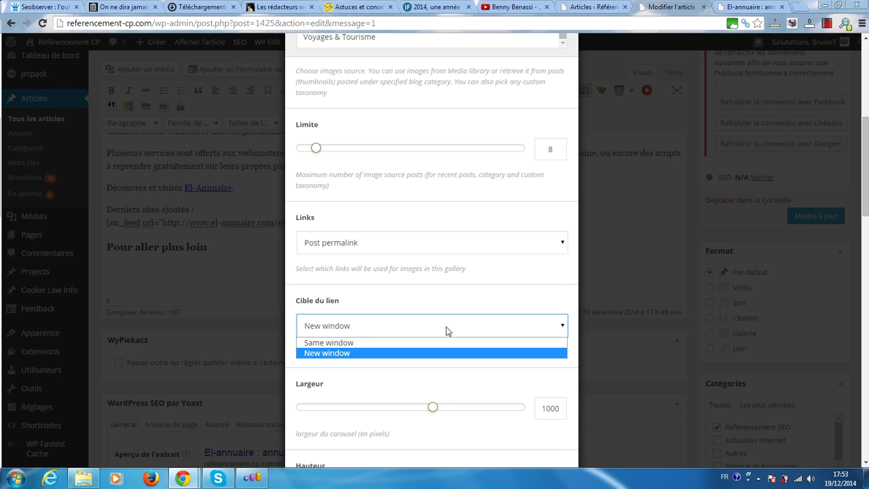
pyautogui.click(334, 353)
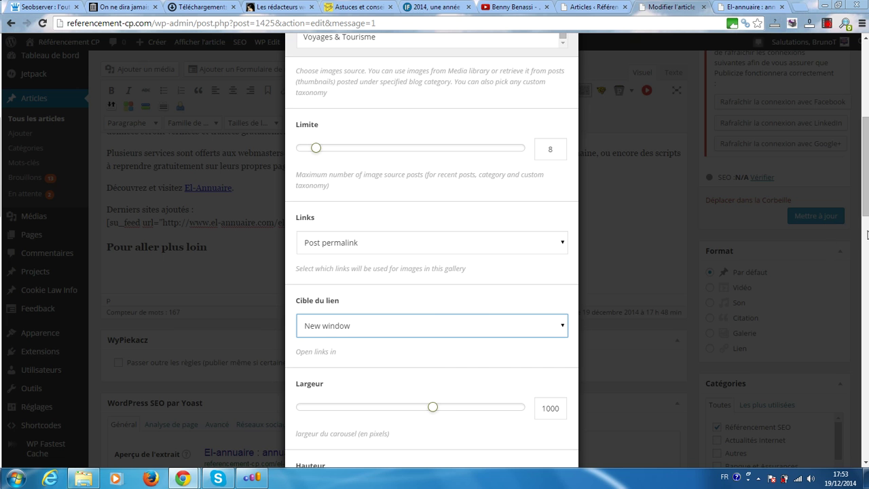
# Compare the carousel's width, height, responsive, visible-items and scroll-count settings with the carousel in the published article.
pyautogui.scroll(-4, 867, 248)
pyautogui.scroll(-1, 867, 248)
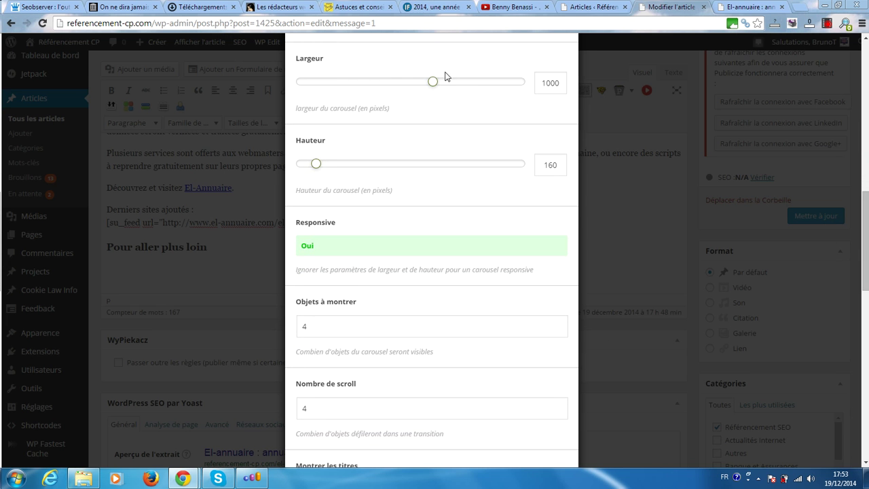
pyautogui.click(739, 8)
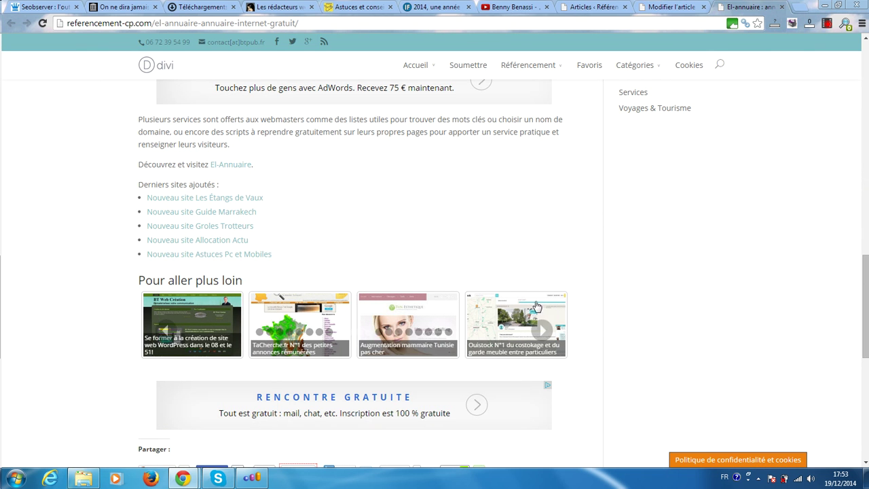
pyautogui.click(659, 6)
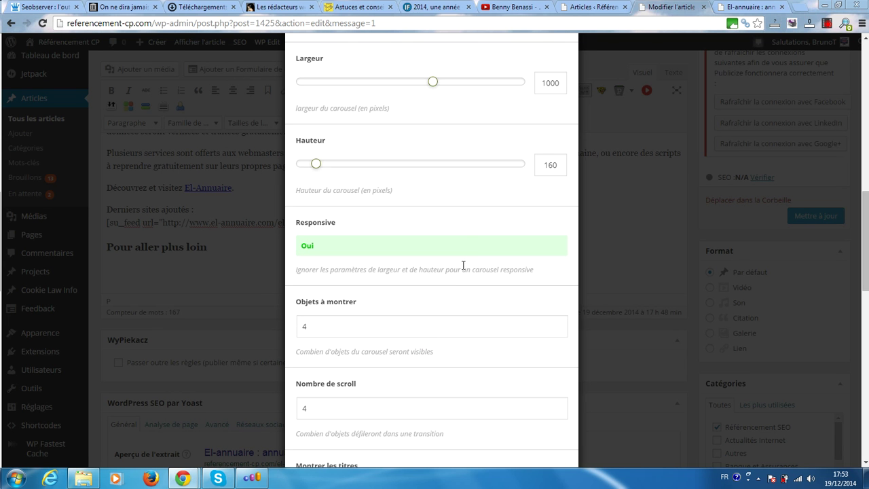
pyautogui.moveTo(865, 216)
pyautogui.mouseDown()
pyautogui.moveTo(867, 244)
pyautogui.moveTo(865, 225)
pyautogui.mouseUp()
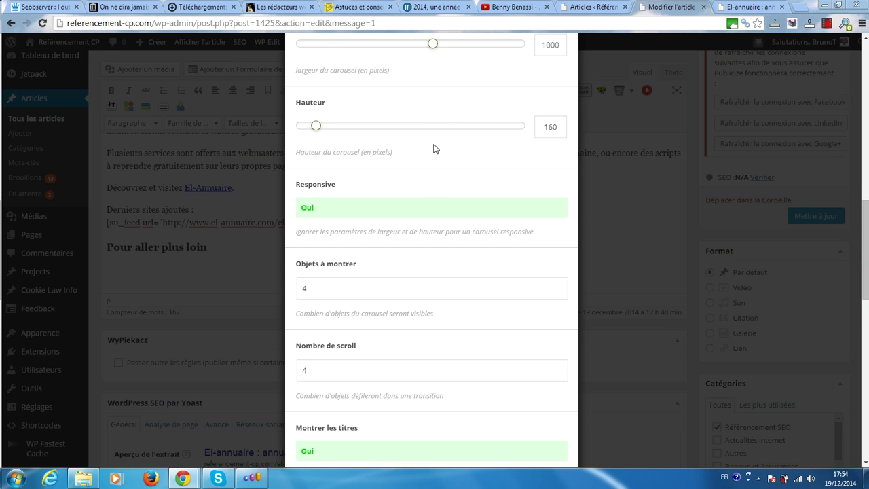
pyautogui.click(747, 6)
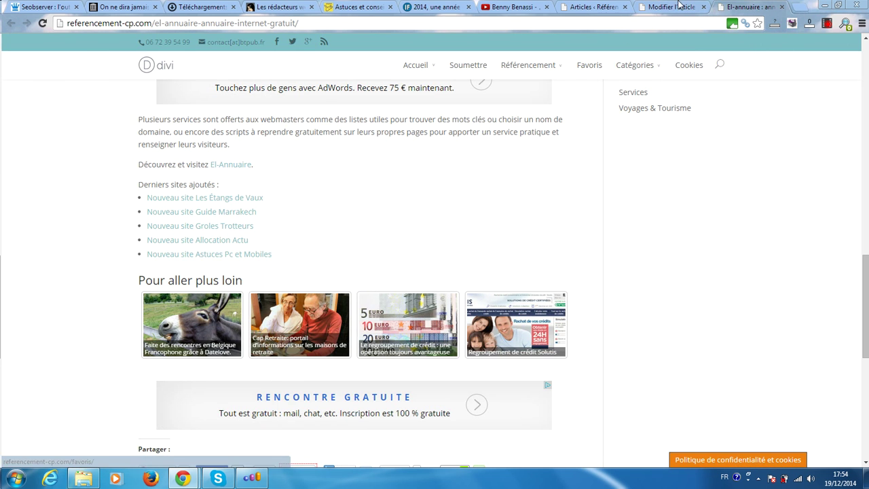
pyautogui.click(676, 7)
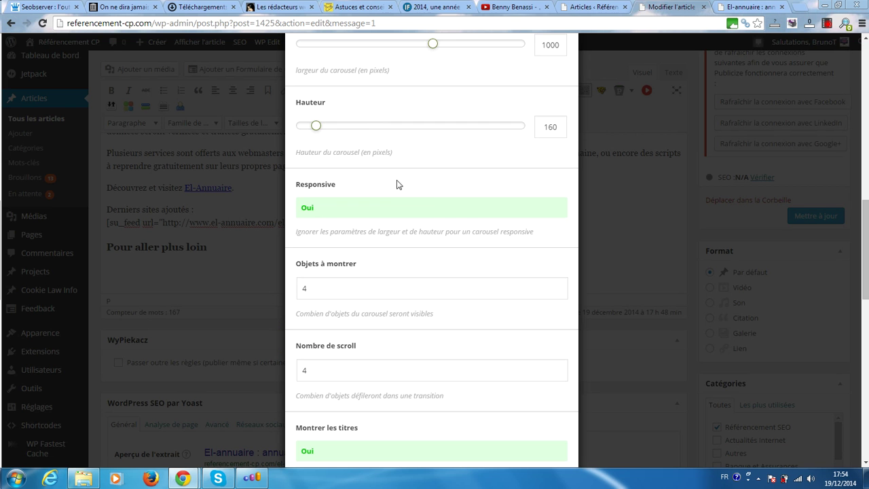
pyautogui.moveTo(867, 247); pyautogui.dragTo(867, 275)
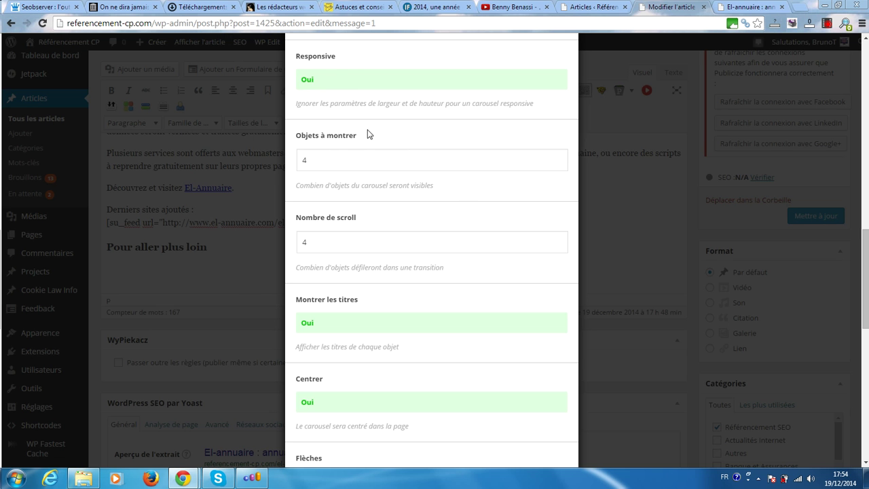
pyautogui.click(754, 6)
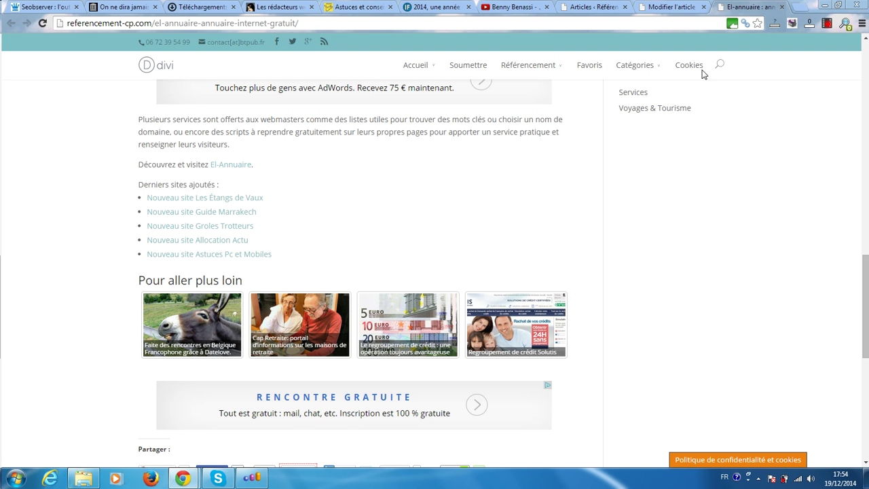
pyautogui.click(663, 7)
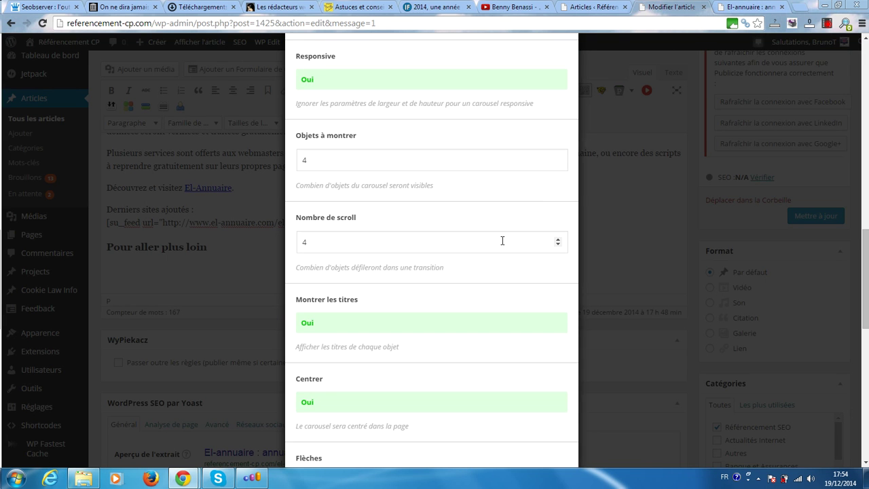
# Compare the carousel's title, centering and arrow settings with the carousel in the published article, advancing that carousel with its arrow.
pyautogui.scroll(-3, 472, 265)
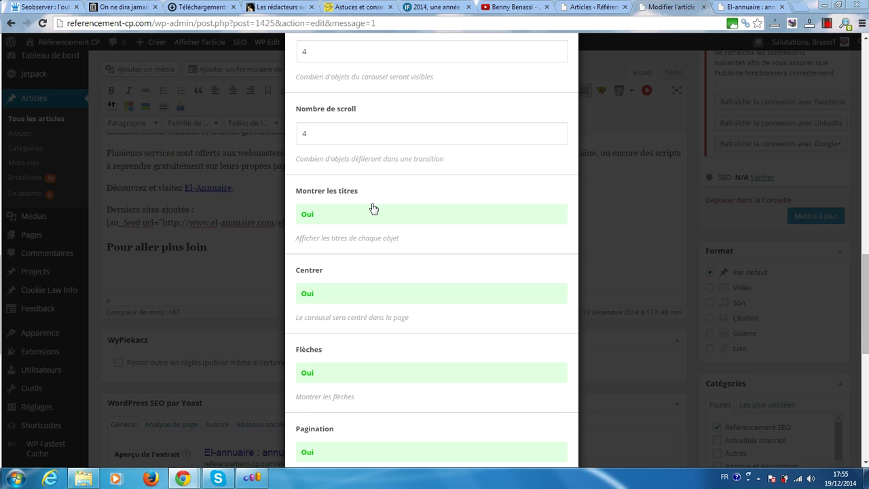
pyautogui.click(721, 6)
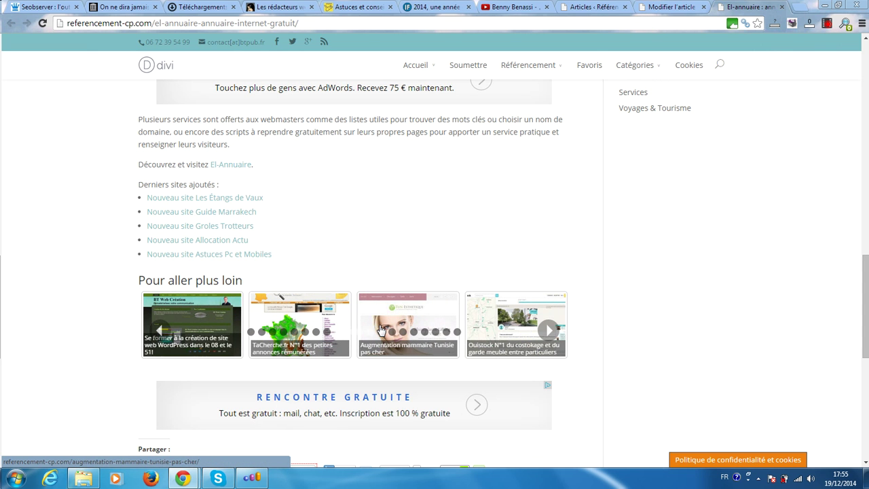
pyautogui.click(672, 6)
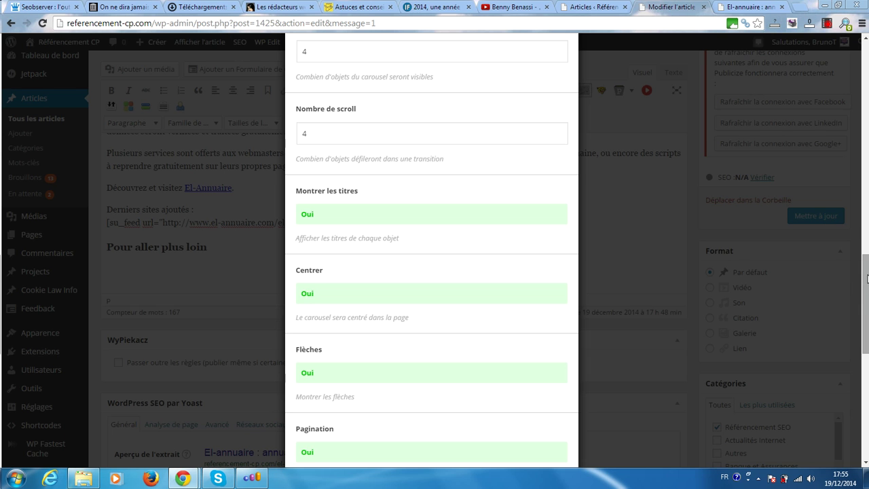
pyautogui.moveTo(866, 280); pyautogui.dragTo(866, 294)
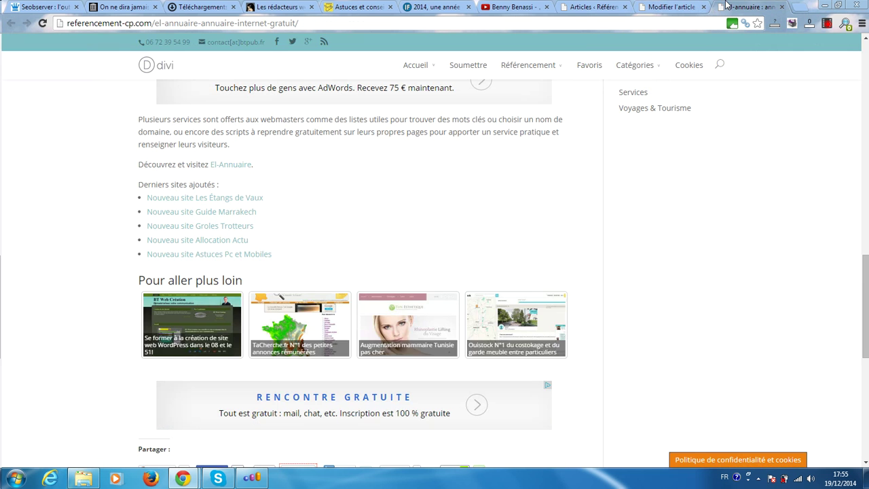
pyautogui.click(725, 7)
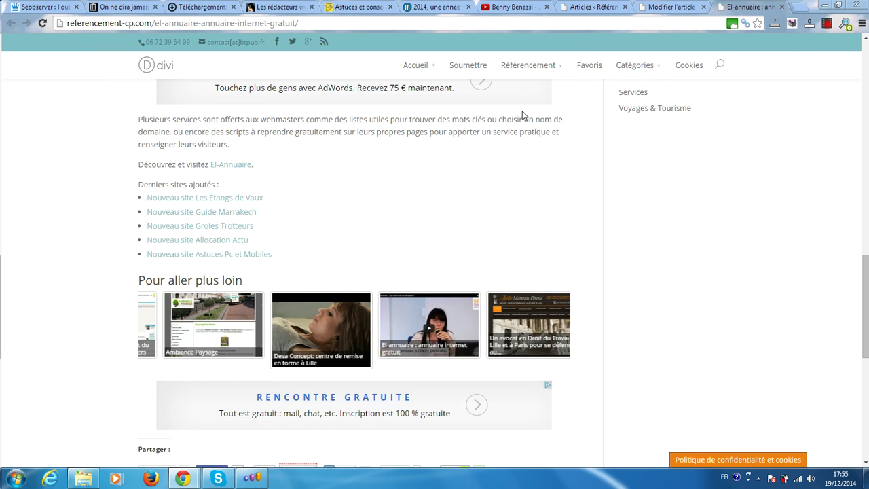
pyautogui.click(549, 331)
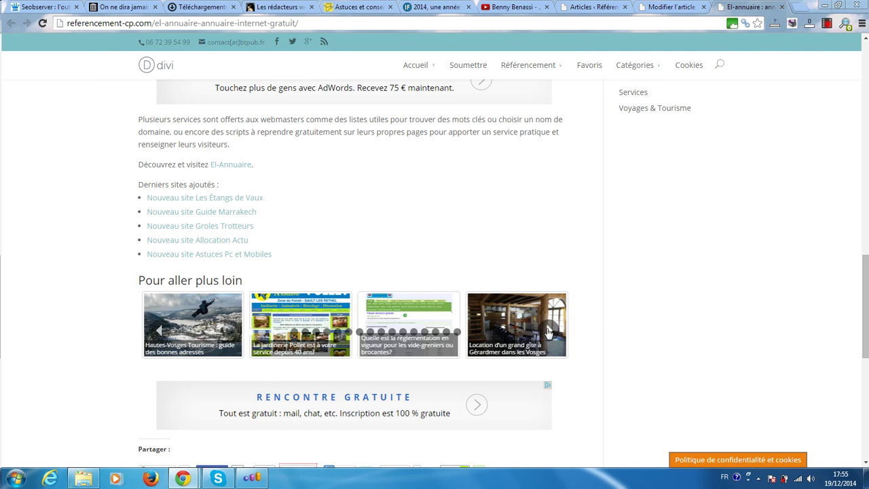
pyautogui.click(667, 7)
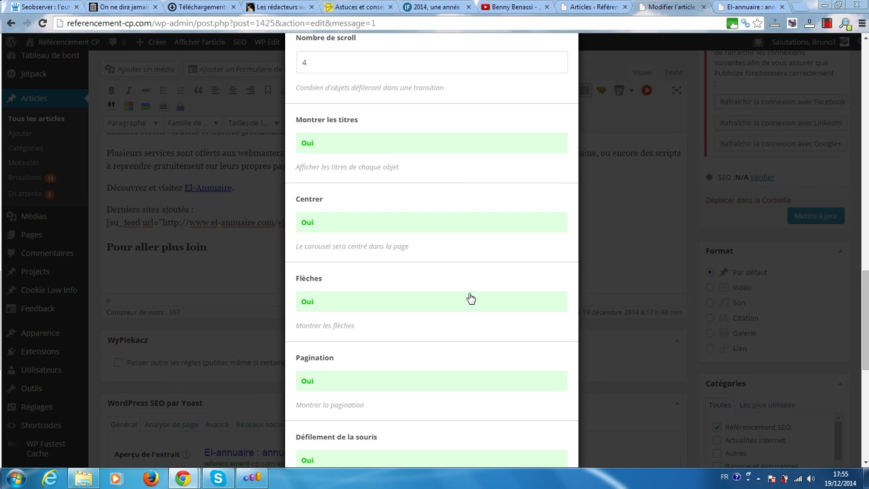
# Review the carousel's pagination and mouse-scroll settings against the pagination dots and scrolling of the published carousel.
pyautogui.scroll(-2, 500, 315)
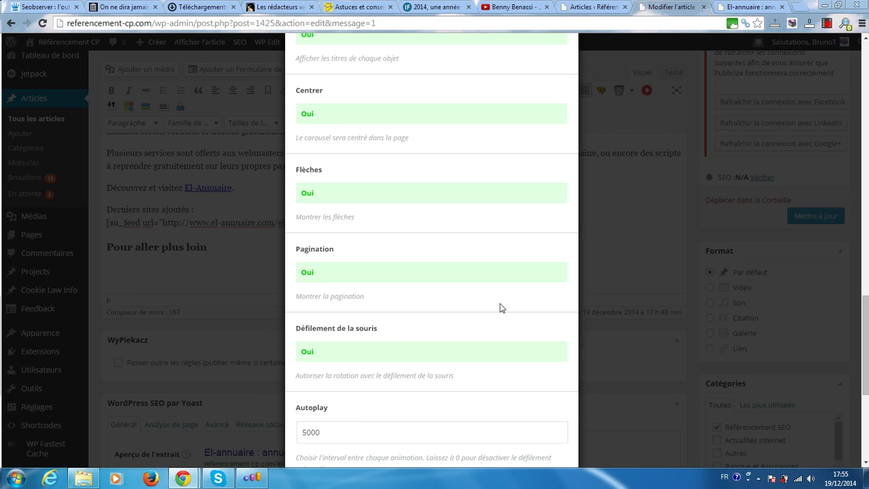
pyautogui.click(753, 7)
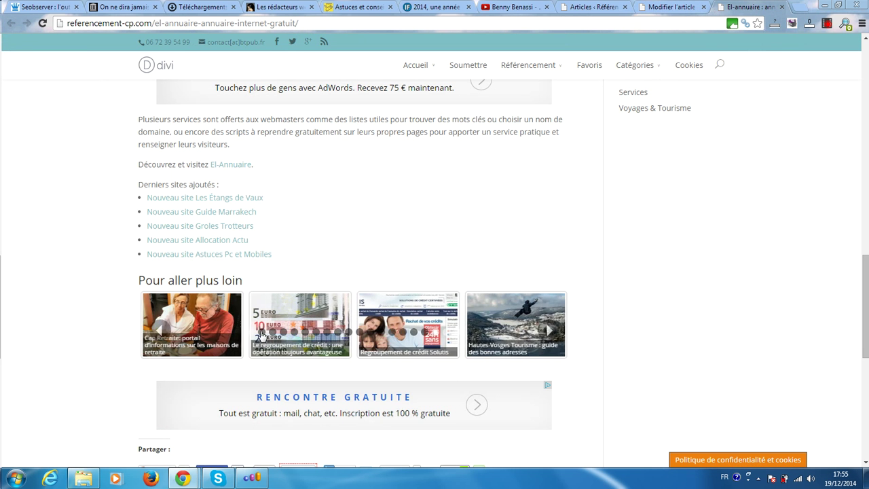
pyautogui.click(672, 6)
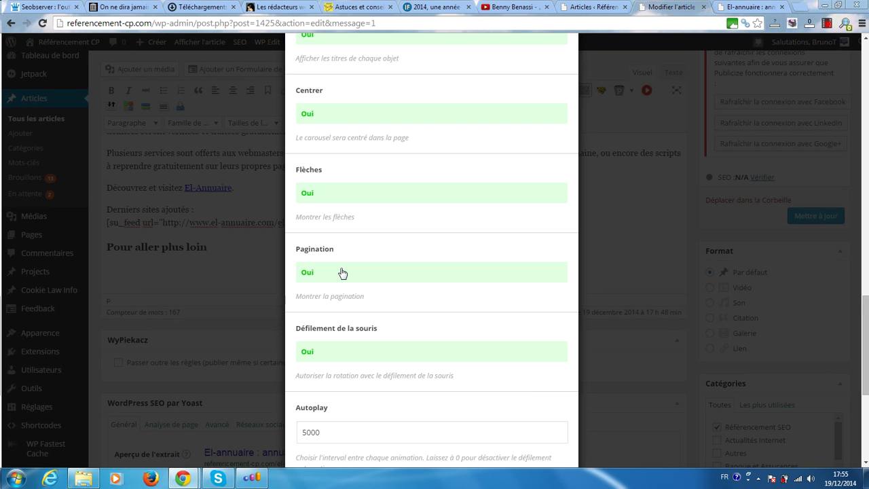
pyautogui.scroll(-1, 342, 273)
pyautogui.click(751, 7)
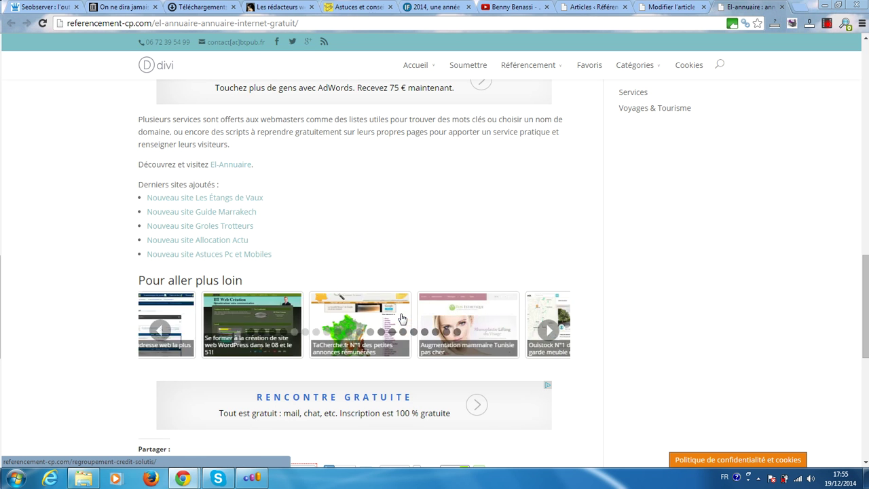
pyautogui.click(653, 6)
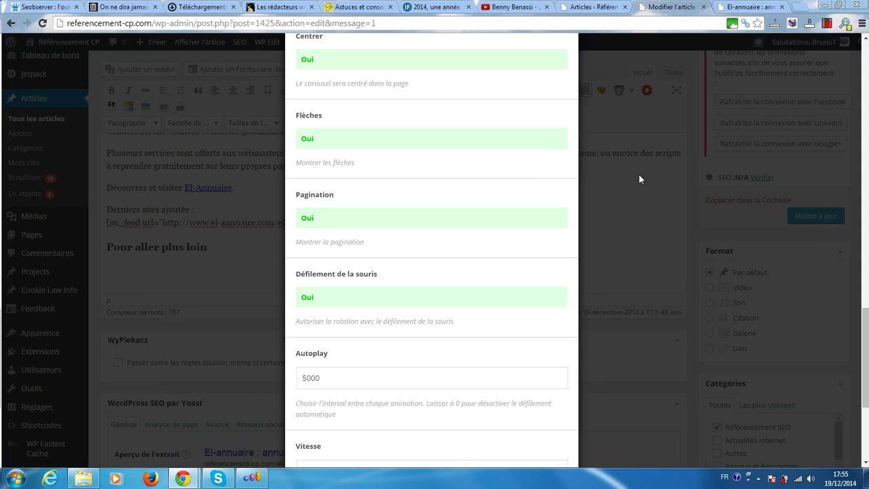
pyautogui.scroll(-3, 430, 270)
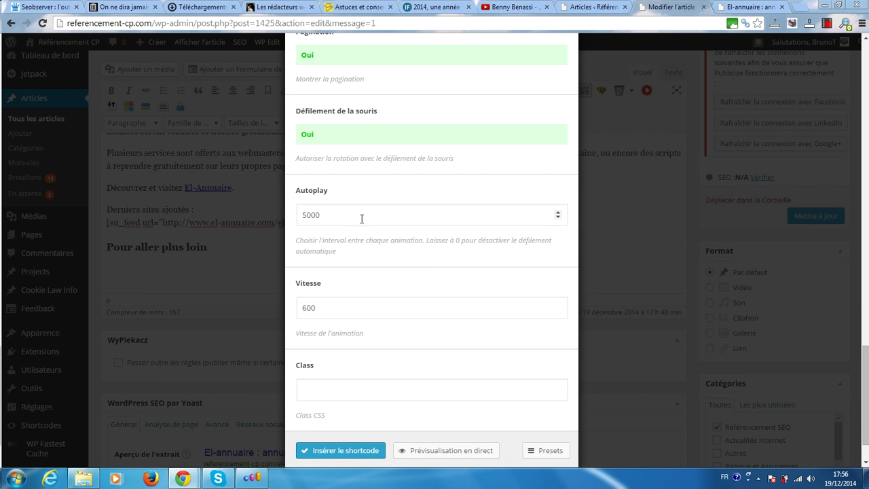
# Check the carousel's autoplay interval, animation speed and CSS class settings, comparing them with the carousel in the published article.
pyautogui.click(750, 6)
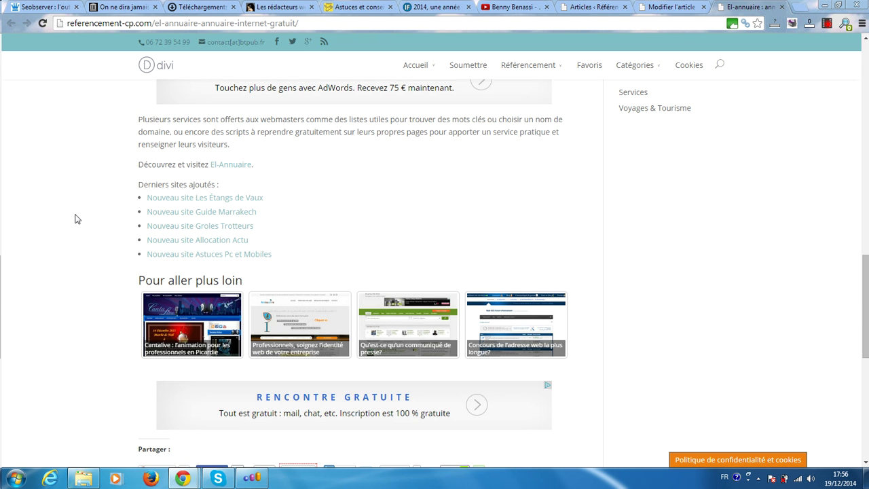
pyautogui.scroll(-3, 42, 186)
pyautogui.scroll(5, 42, 186)
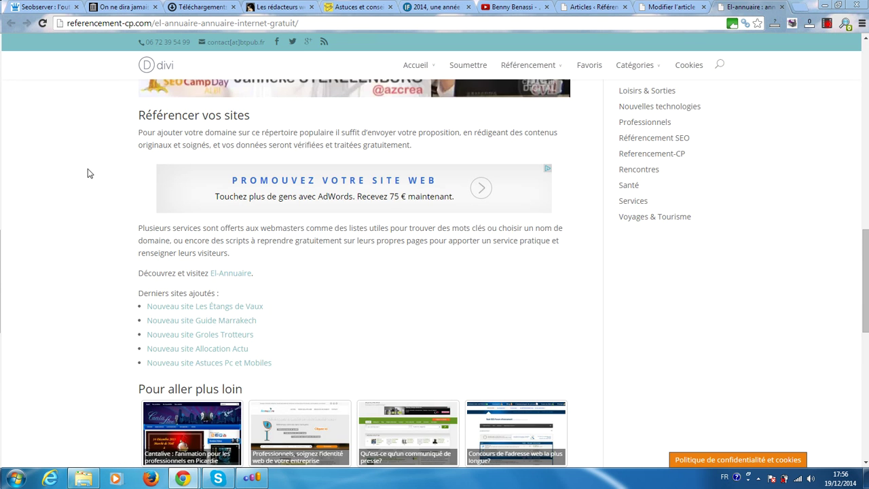
pyautogui.scroll(-2, 38, 190)
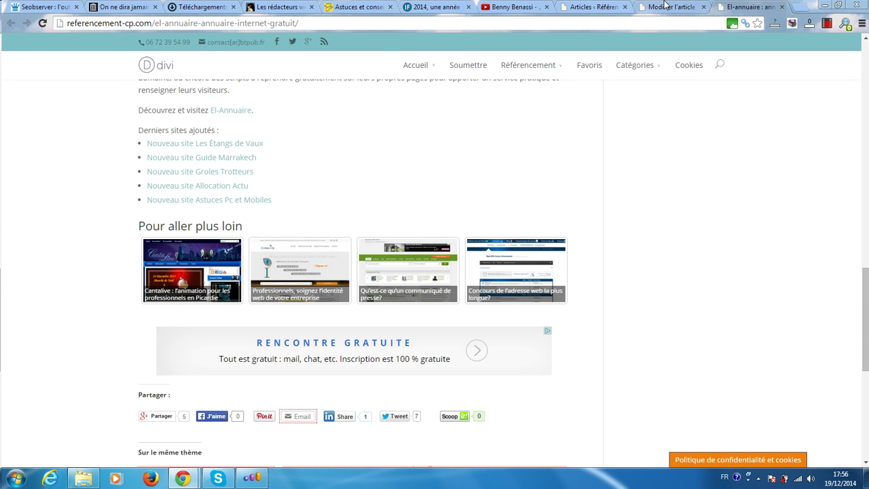
pyautogui.click(664, 7)
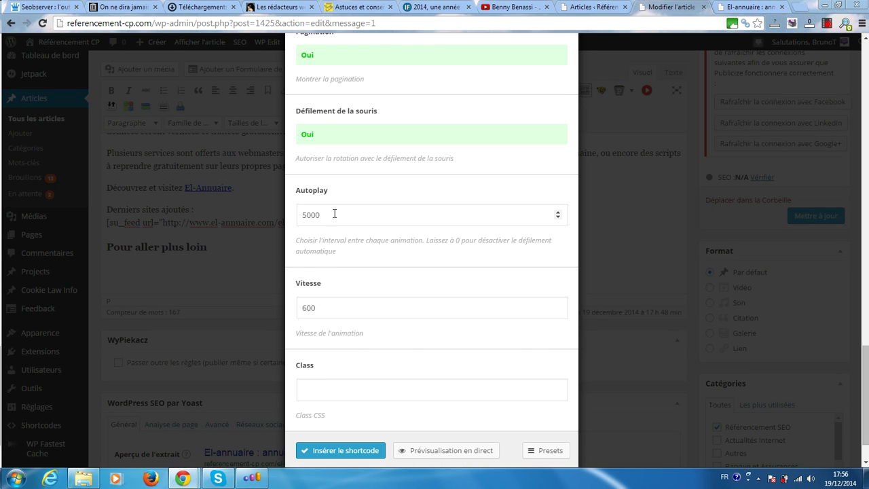
pyautogui.click(350, 309)
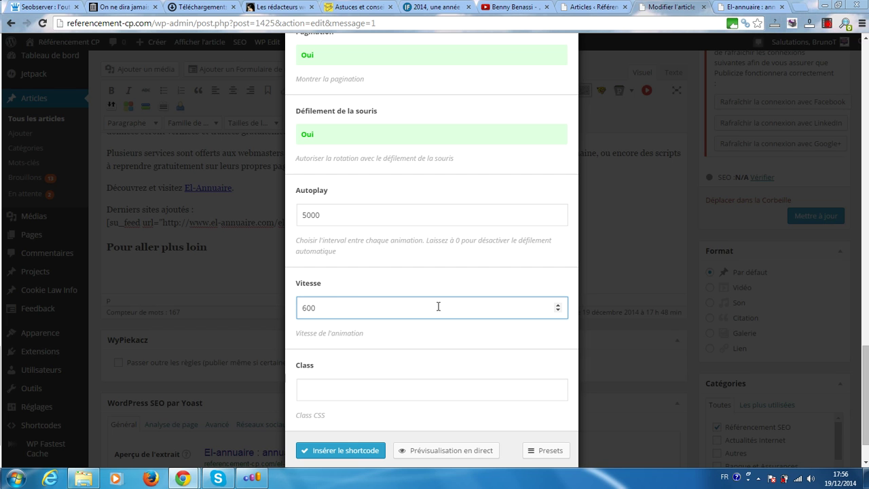
pyautogui.click(557, 313)
pyautogui.scroll(-1, 411, 311)
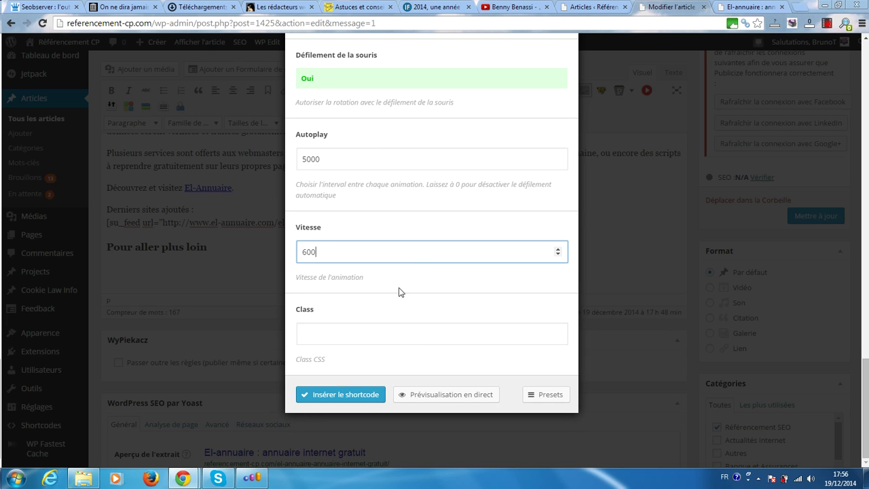
pyautogui.click(391, 312)
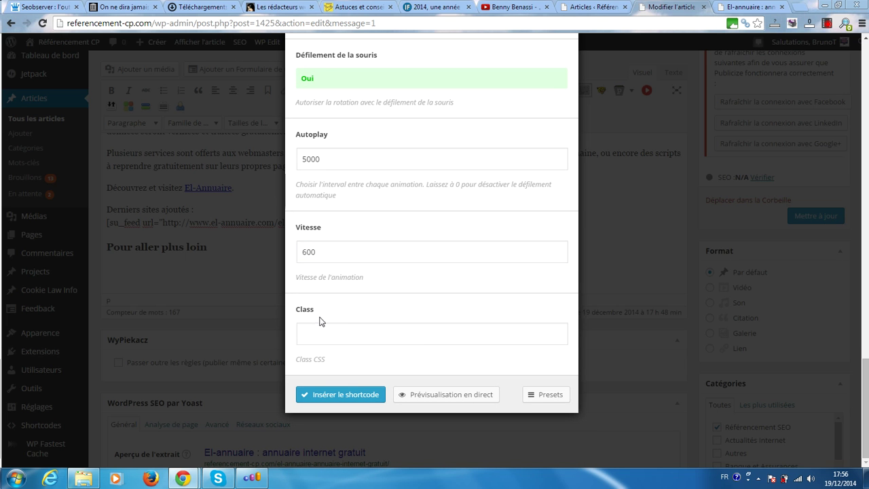
# Open the live preview of the Référencement SEO carousel and try its forward arrow.
pyautogui.click(438, 396)
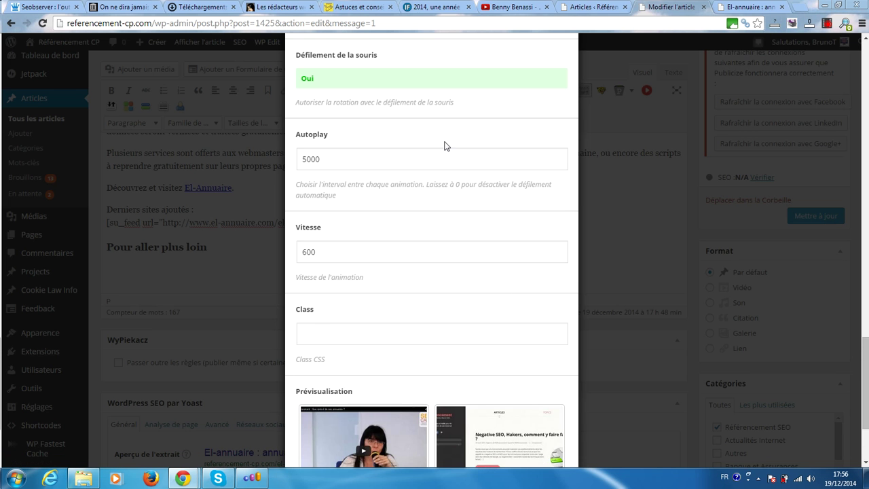
pyautogui.scroll(-3, 444, 146)
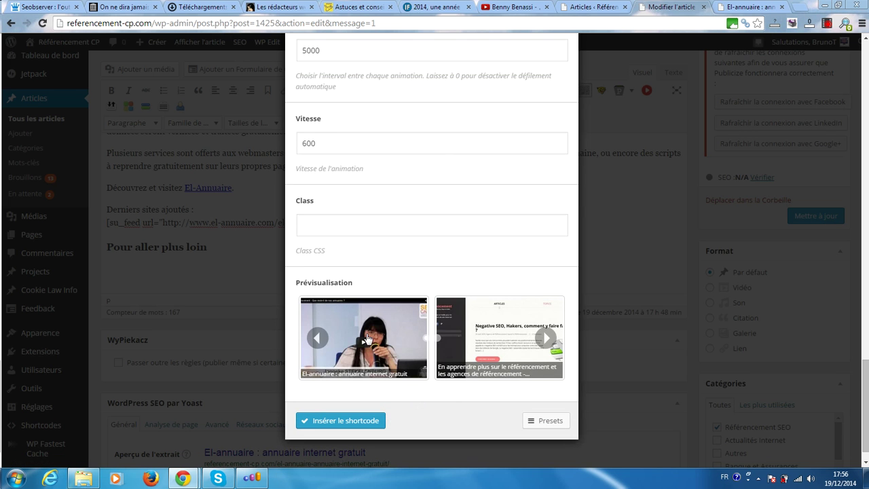
pyautogui.click(541, 342)
pyautogui.click(542, 342)
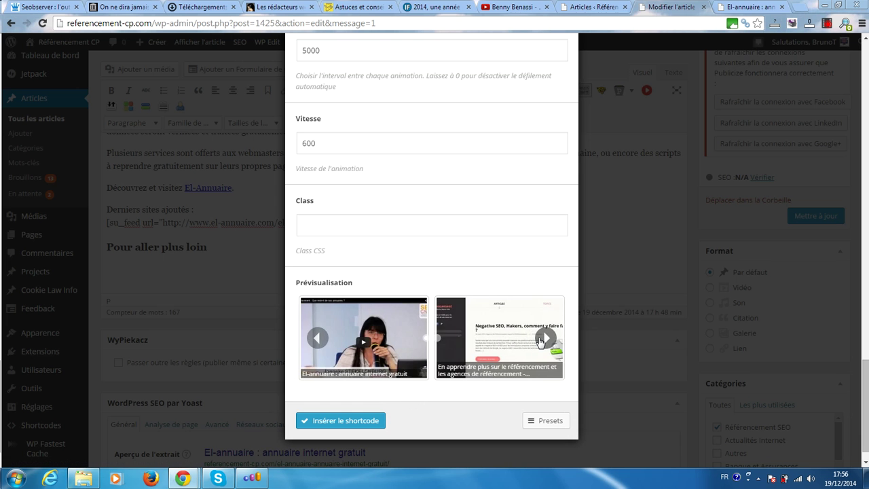
# Switch the carousel's source category from Référencement SEO to Santé.
pyautogui.scroll(7, 503, 231)
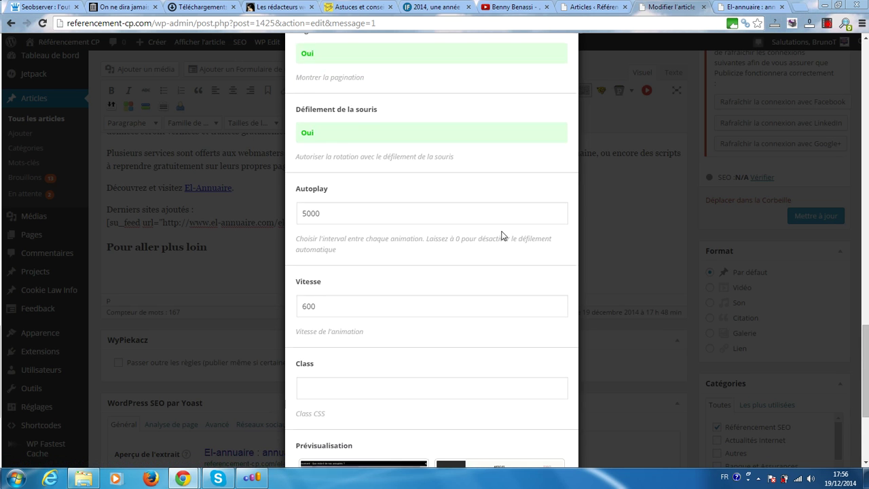
pyautogui.scroll(3, 508, 266)
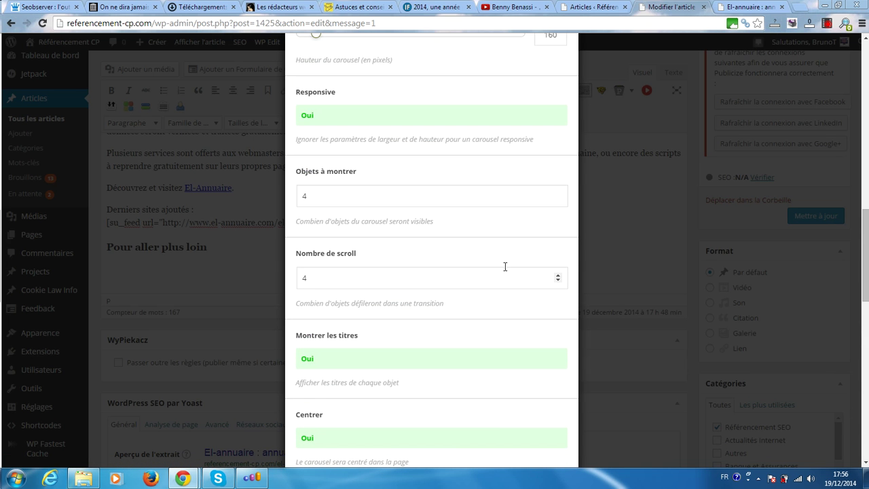
pyautogui.scroll(2, 559, 183)
pyautogui.scroll(2, 564, 190)
pyautogui.moveTo(859, 165); pyautogui.dragTo(848, 107)
pyautogui.scroll(1, 848, 107)
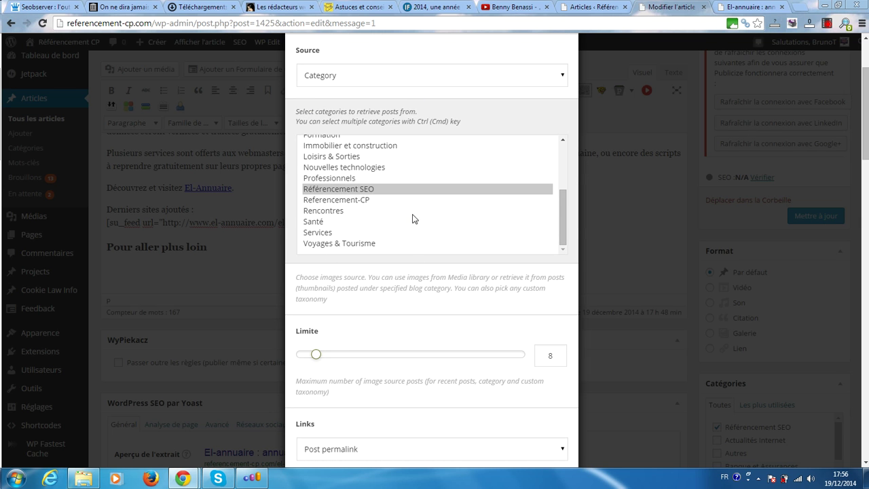
pyautogui.moveTo(562, 209); pyautogui.dragTo(562, 159)
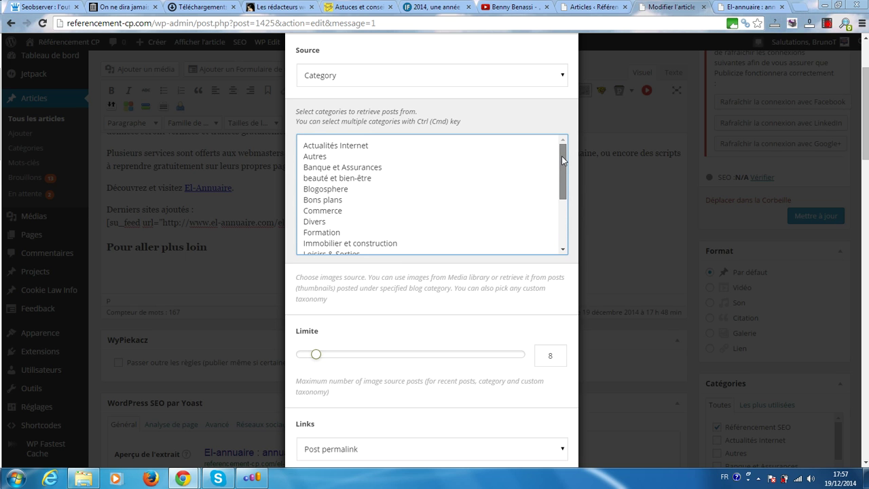
pyautogui.moveTo(561, 161); pyautogui.dragTo(562, 209)
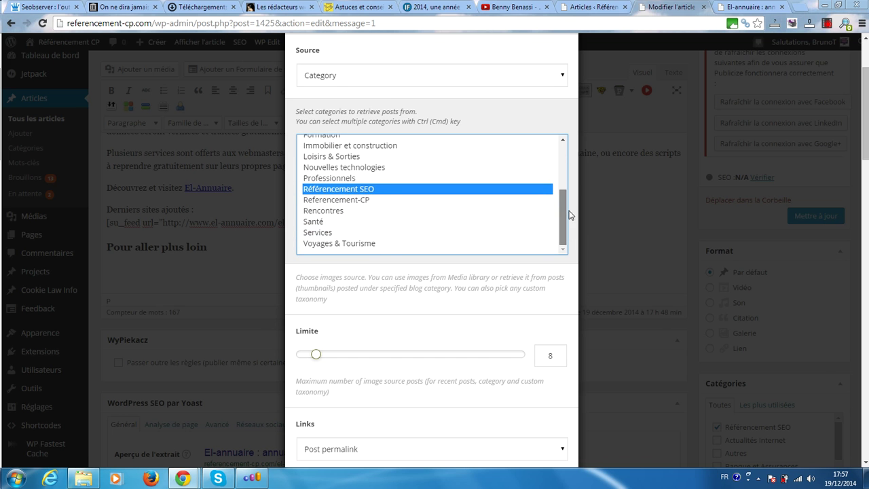
pyautogui.click(311, 222)
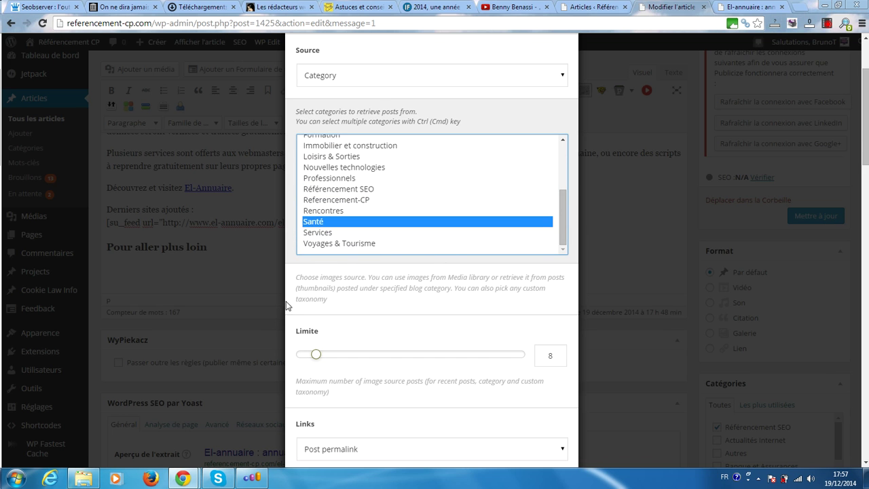
# Examine the live preview of the carousel with the Santé category selected.
pyautogui.moveTo(864, 136); pyautogui.dragTo(866, 288)
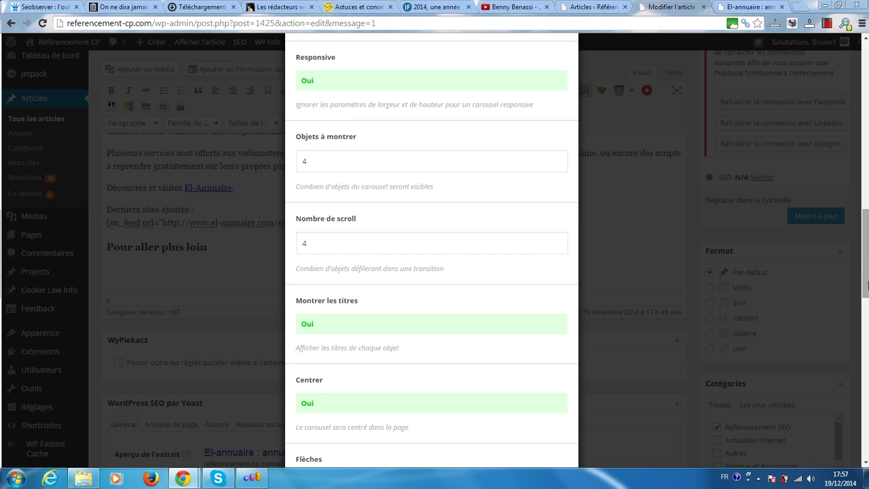
pyautogui.scroll(-10, 548, 312)
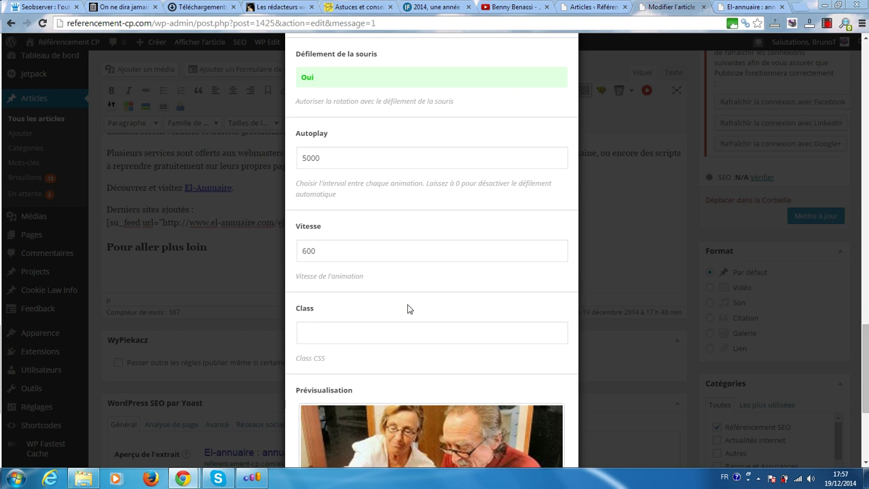
pyautogui.scroll(-2, 496, 268)
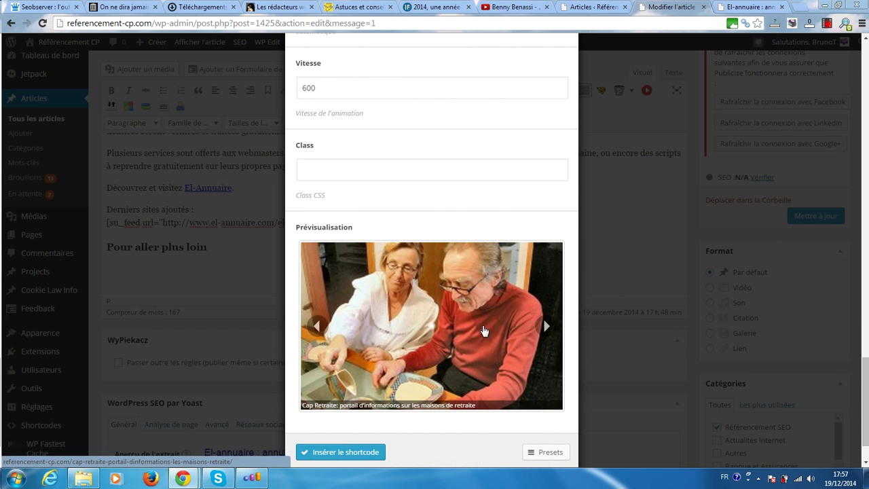
# Select beauté et bien-être as the carousel's source category in place of Santé.
pyautogui.moveTo(866, 435); pyautogui.dragTo(868, 181)
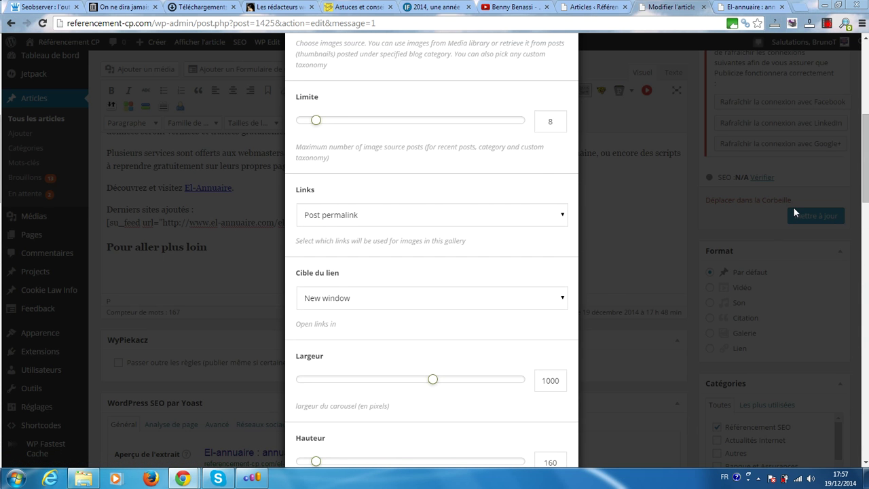
pyautogui.scroll(4, 794, 206)
pyautogui.scroll(5, 410, 273)
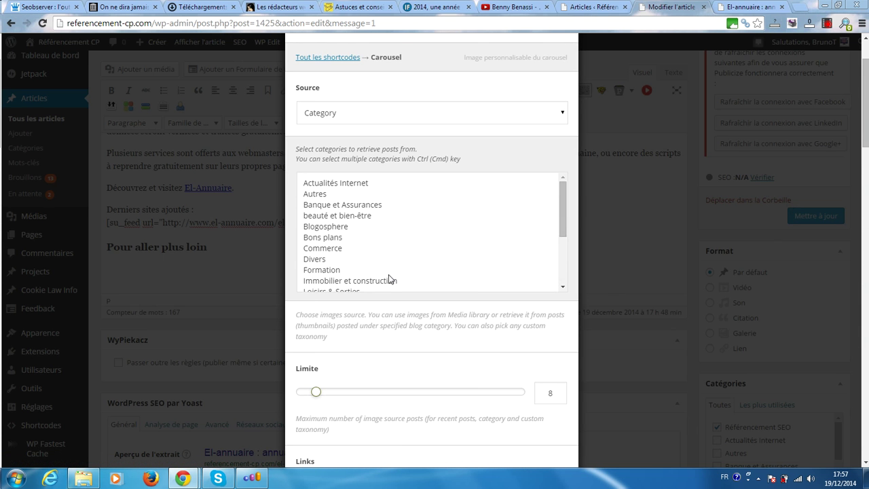
pyautogui.click(340, 216)
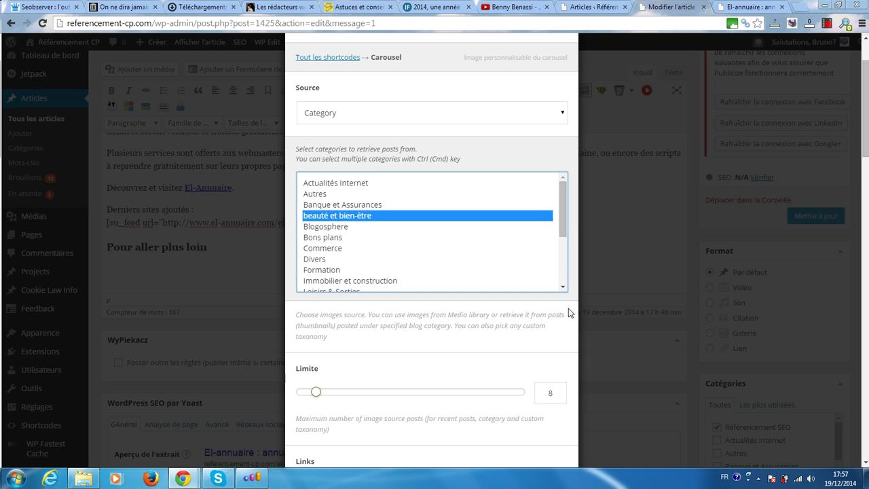
# Check the carousel preview with the beauté et bien-être category as its source.
pyautogui.moveTo(862, 126); pyautogui.dragTo(853, 445)
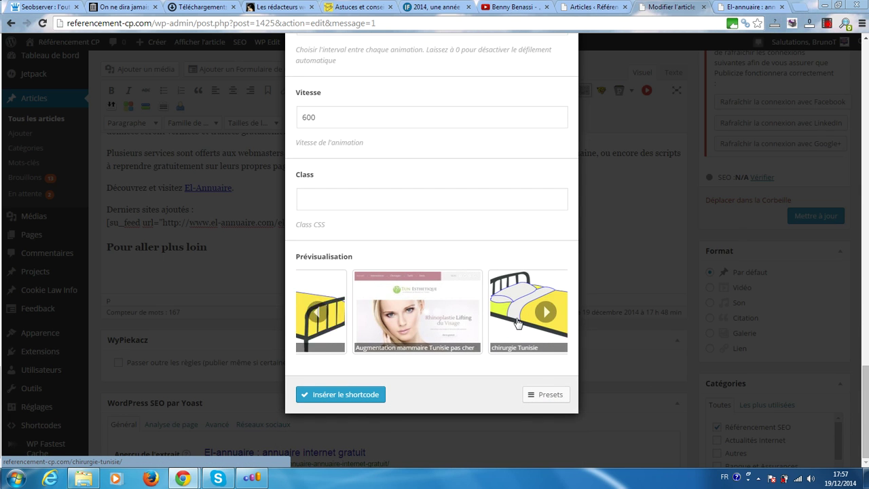
pyautogui.moveTo(866, 407); pyautogui.dragTo(860, 78)
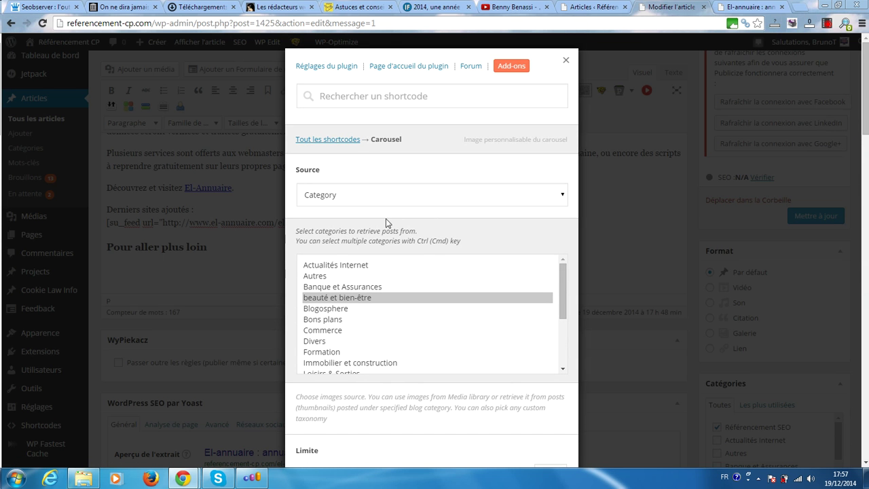
# Select Voyages & Tourisme as the carousel's source category in place of beauté et bien-être.
pyautogui.moveTo(562, 279); pyautogui.dragTo(577, 331)
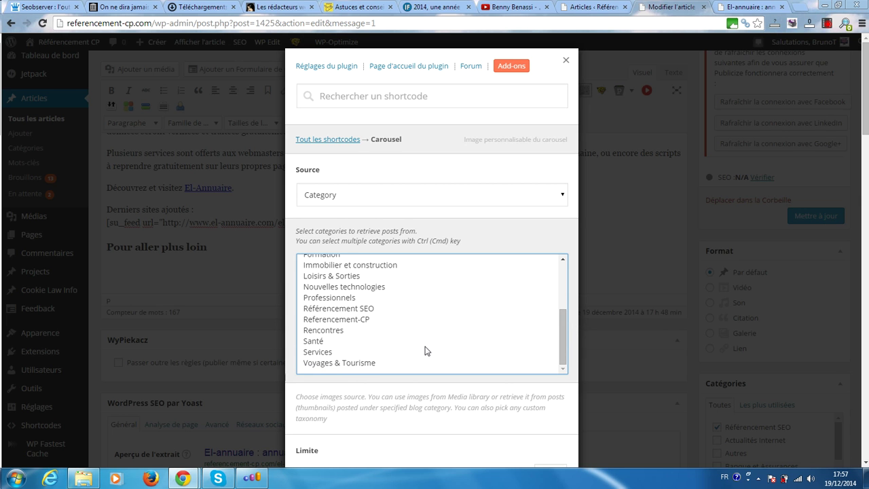
pyautogui.click(340, 367)
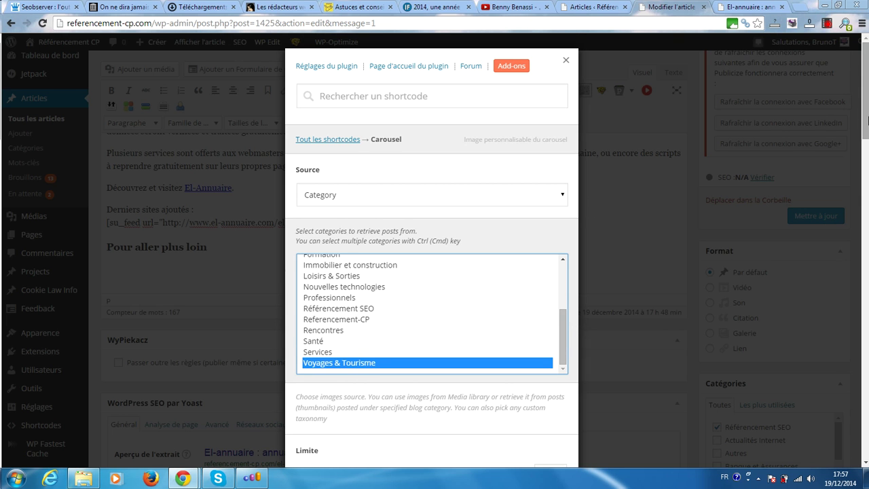
pyautogui.moveTo(867, 111)
pyautogui.mouseDown()
pyautogui.moveTo(866, 441)
pyautogui.moveTo(867, 101)
pyautogui.mouseUp()
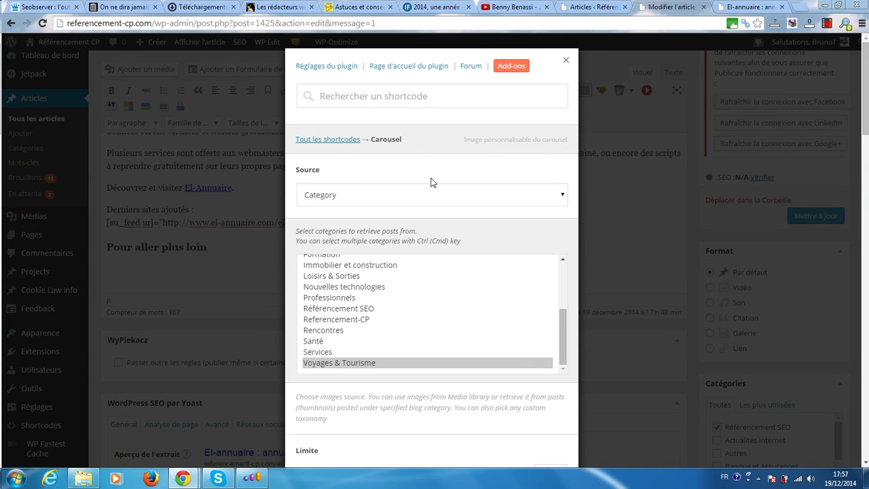
pyautogui.moveTo(563, 319); pyautogui.dragTo(564, 272)
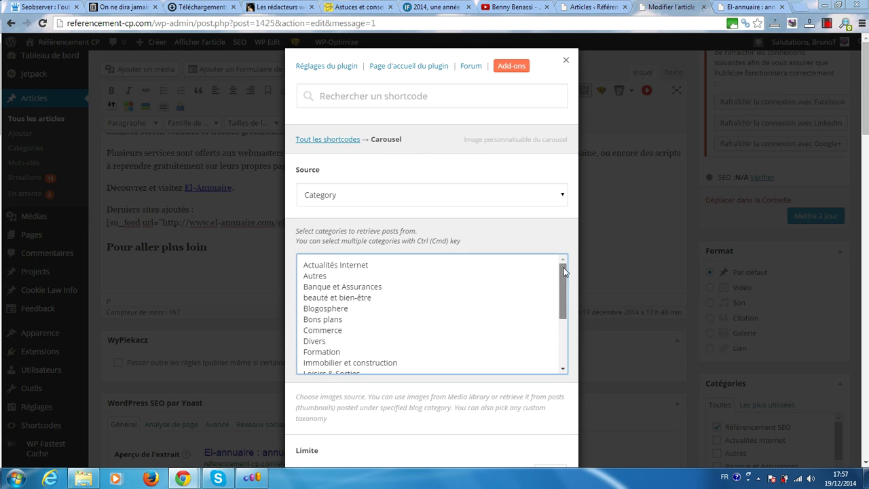
# Set the carousel's source to Recent posts and insert its shortcode under the "Pour aller plus loin" heading.
pyautogui.click(445, 194)
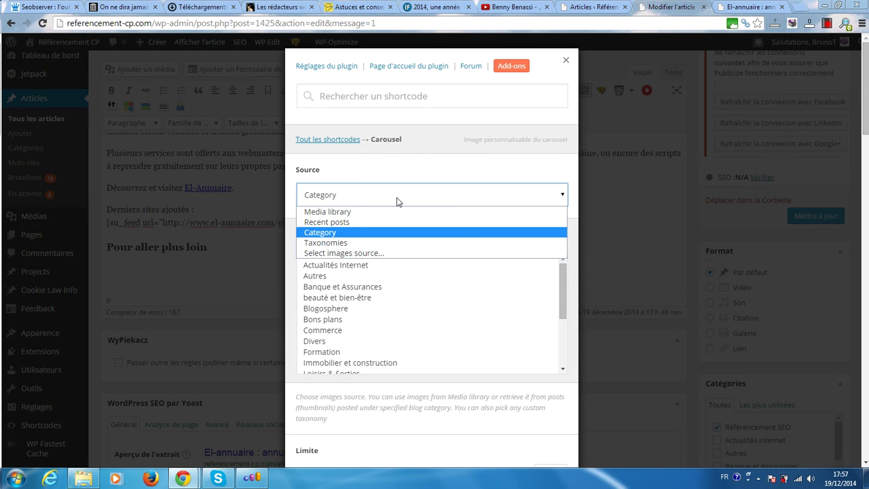
pyautogui.click(329, 222)
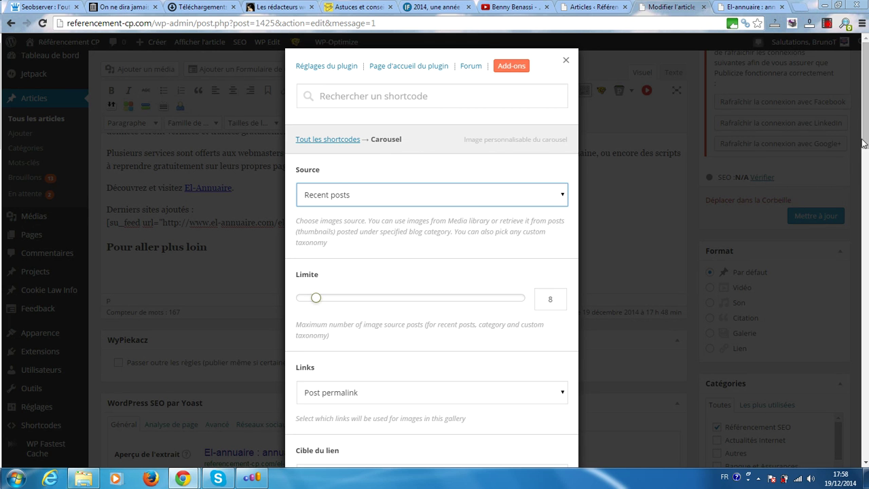
pyautogui.moveTo(864, 129); pyautogui.dragTo(866, 444)
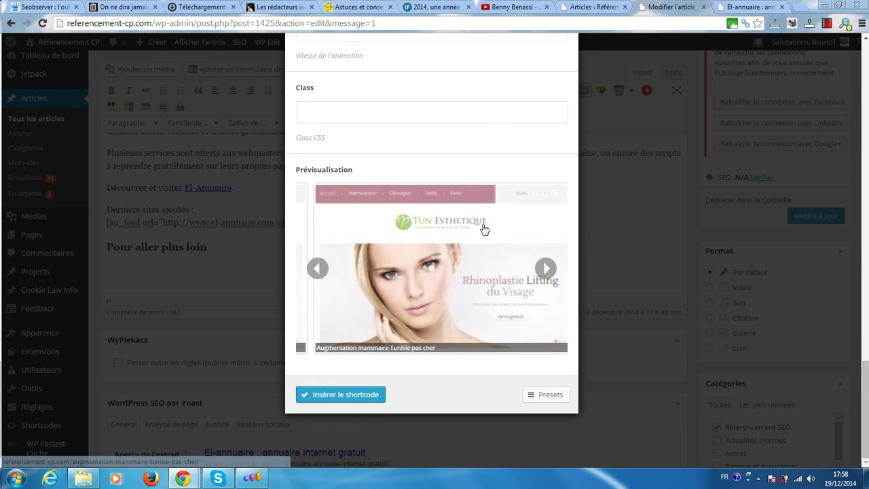
pyautogui.click(334, 392)
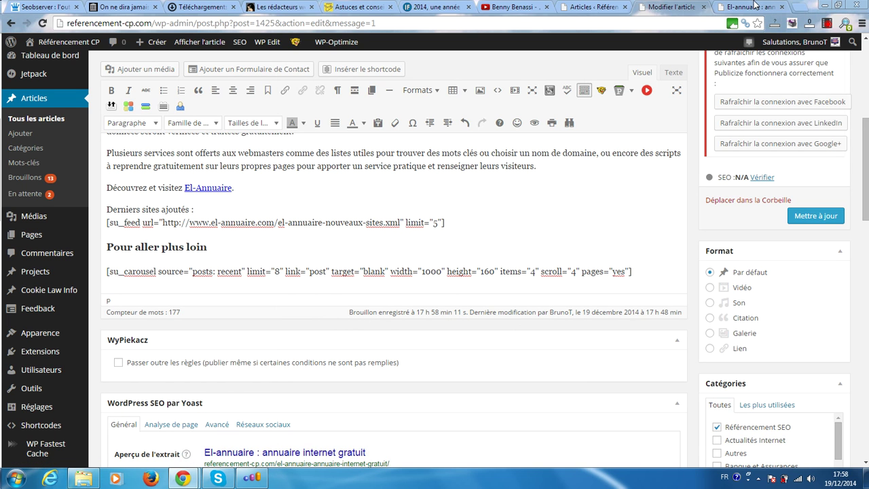
# Update the article and reload its published page to check the recent-posts carousel under "Pour aller plus loin".
pyautogui.click(808, 223)
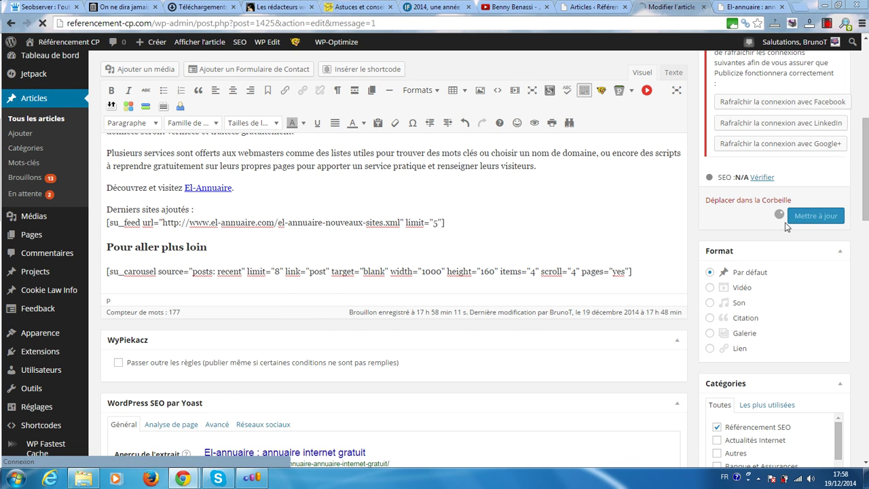
pyautogui.click(747, 7)
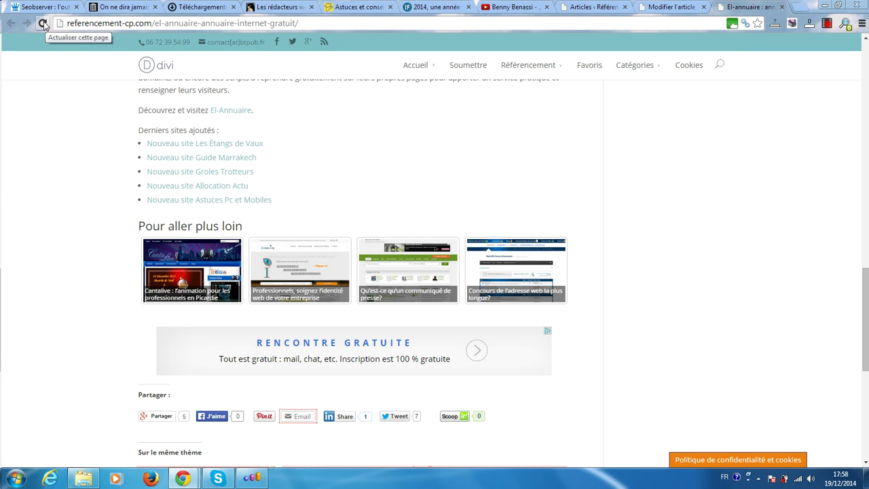
pyautogui.click(43, 24)
pyautogui.moveTo(380, 275)
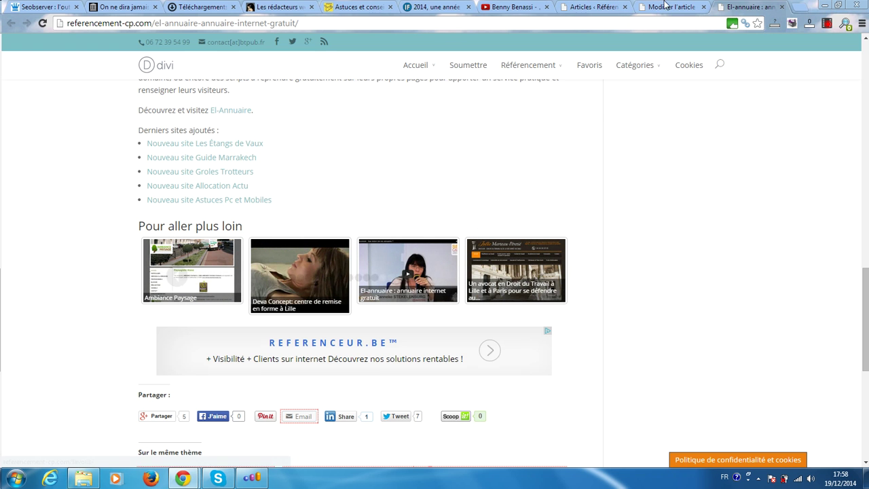
# Return to the article editor and view the carousel shortcode under the "Pour aller plus loin" heading.
pyautogui.click(664, 5)
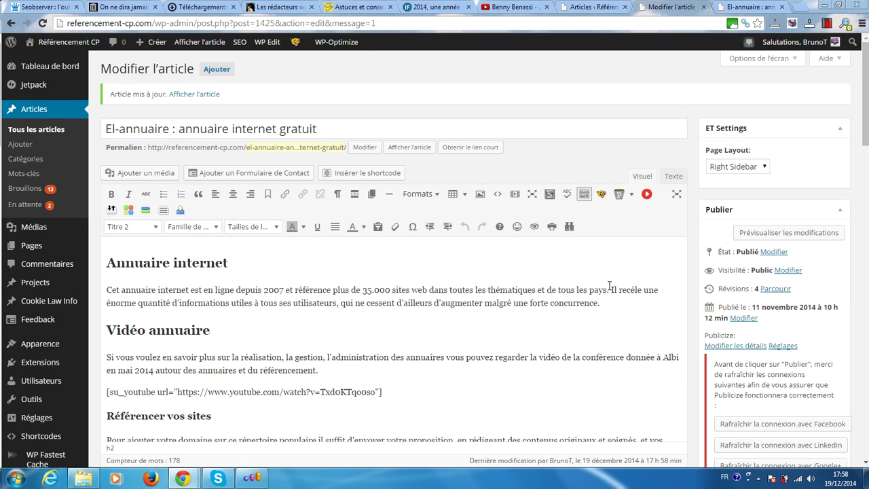
pyautogui.moveTo(867, 85); pyautogui.dragTo(867, 179)
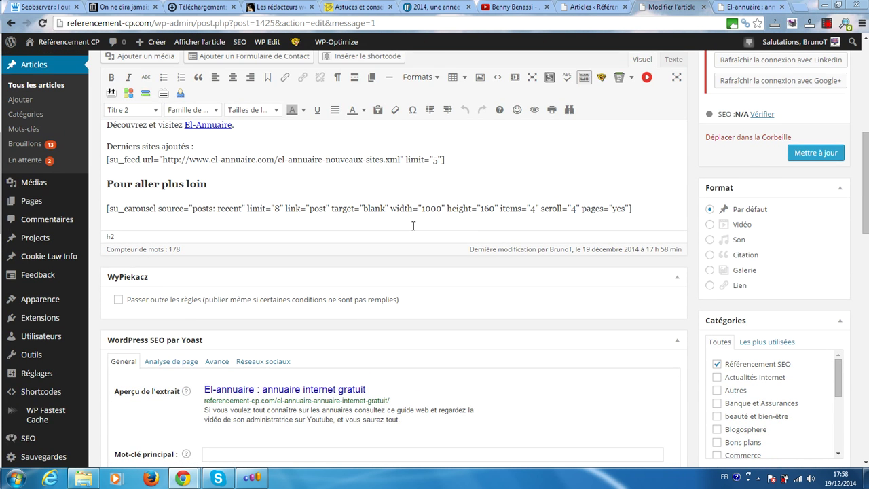